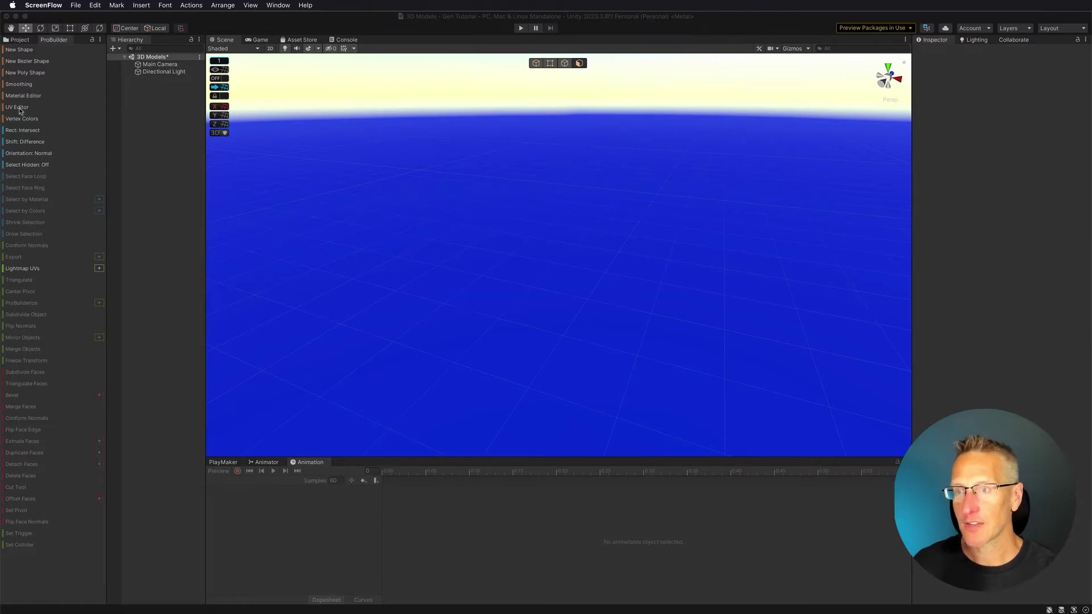
- Briefly open and close the UV Editor, then create a ProBuilder cube from the Hierarchy
{"action": "left_click", "coordinate": [17, 108]}
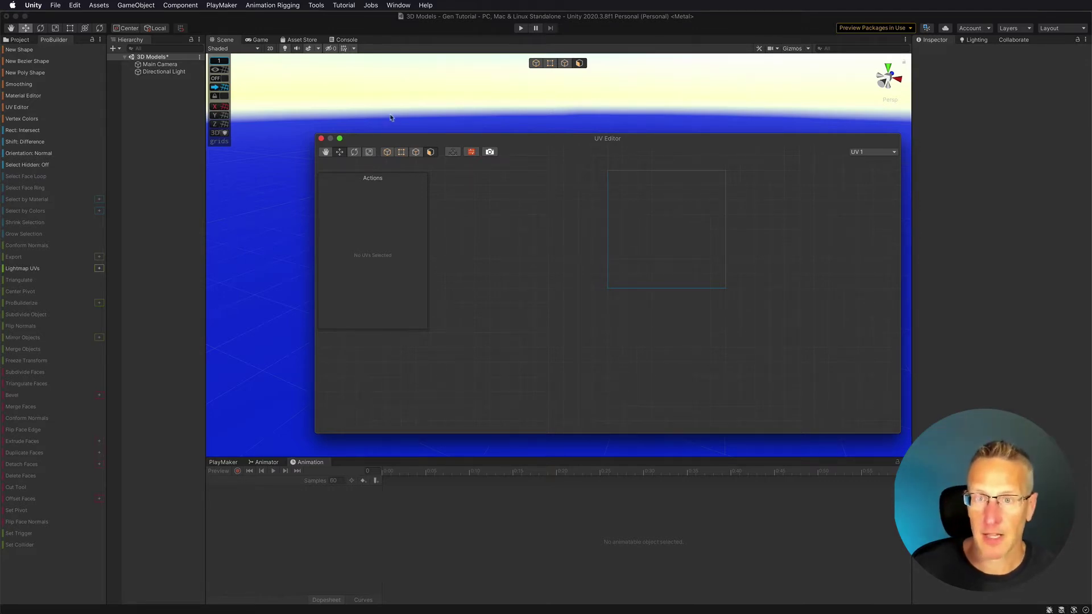
{"action": "left_click", "coordinate": [321, 139]}
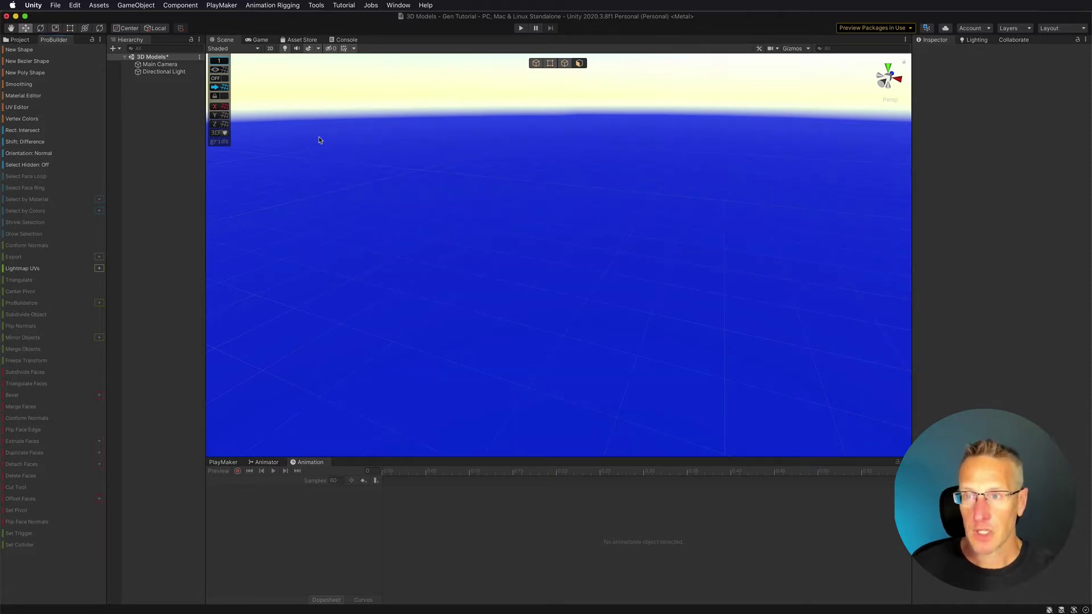
{"action": "right_click", "coordinate": [146, 99]}
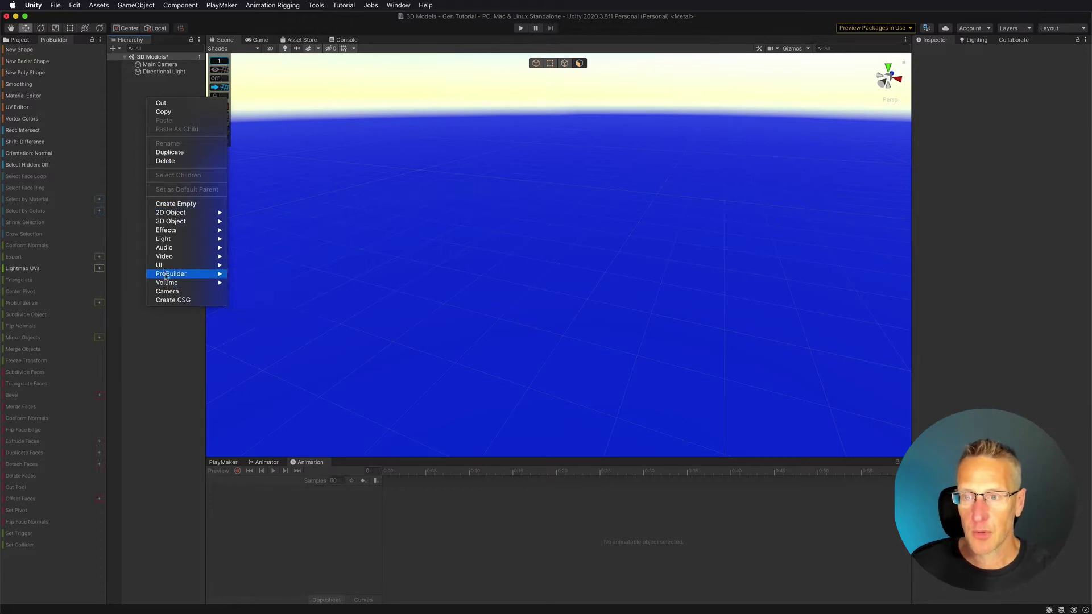
{"action": "mouse_move", "coordinate": [166, 273]}
{"action": "left_click", "coordinate": [268, 275]}
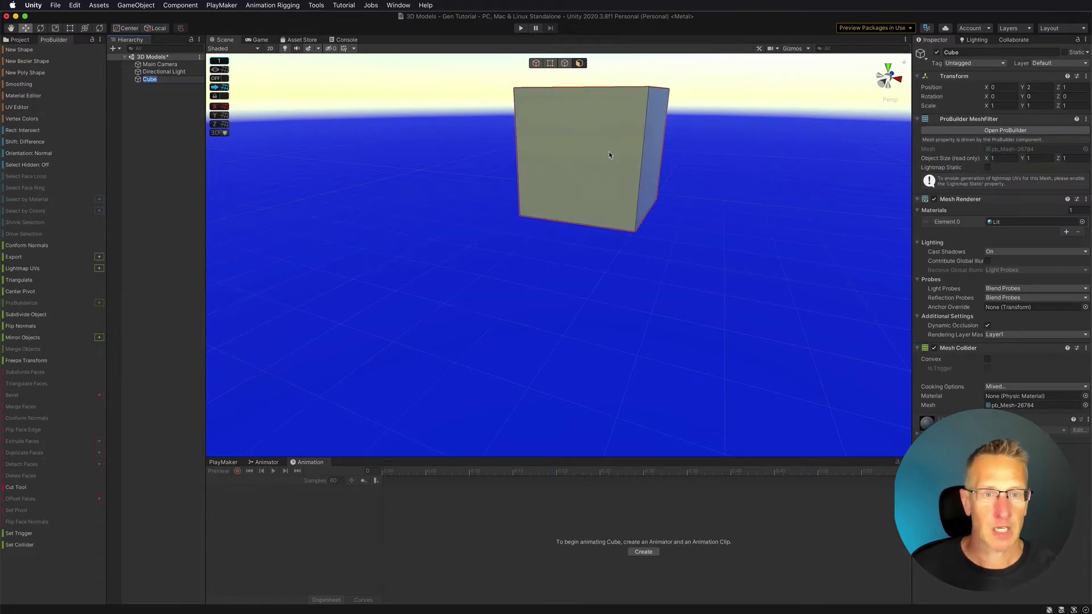
- Switch to object mode and set the cube's position to 0, 0, 0
{"action": "left_click", "coordinate": [539, 63]}
{"action": "left_click", "coordinate": [536, 63]}
{"action": "left_click", "coordinate": [1032, 87]}
{"action": "type", "text": "1"}
{"action": "key", "text": "Tab"}
{"action": "type", "text": "0"}
{"action": "key", "text": "Tab"}
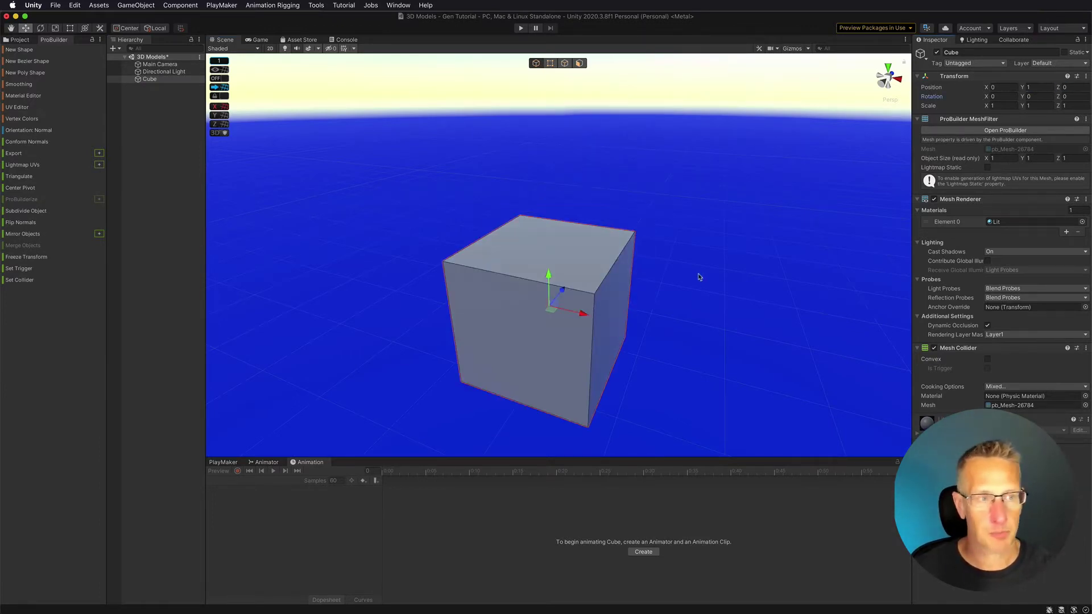
{"action": "left_click", "coordinate": [1044, 86]}
{"action": "type", "text": "0"}
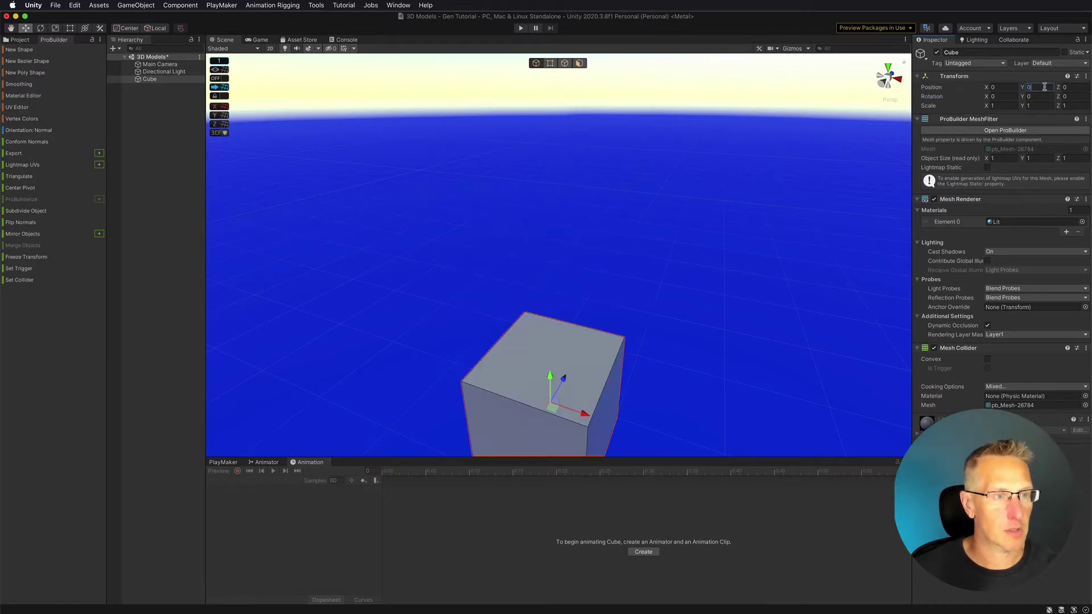
{"action": "scroll", "coordinate": [602, 349], "scroll_direction": "down", "scroll_amount": 2}
- In face mode, move the two side faces to thin the cube and stretch it to 2.38 deep
{"action": "left_click_drag", "start_coordinate": [514, 393], "coordinate": [541, 386], "text": "alt"}
{"action": "left_click", "coordinate": [579, 63]}
{"action": "left_click", "coordinate": [591, 389]}
{"action": "left_click_drag", "start_coordinate": [635, 390], "coordinate": [566, 368]}
{"action": "left_click", "coordinate": [493, 399]}
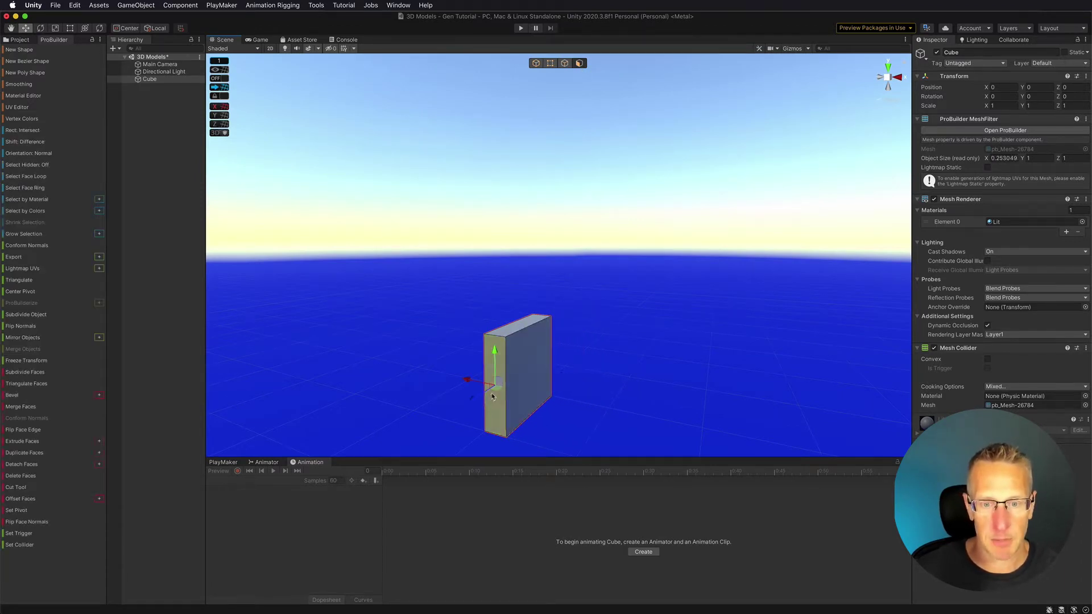
{"action": "left_click_drag", "start_coordinate": [473, 400], "coordinate": [414, 387]}
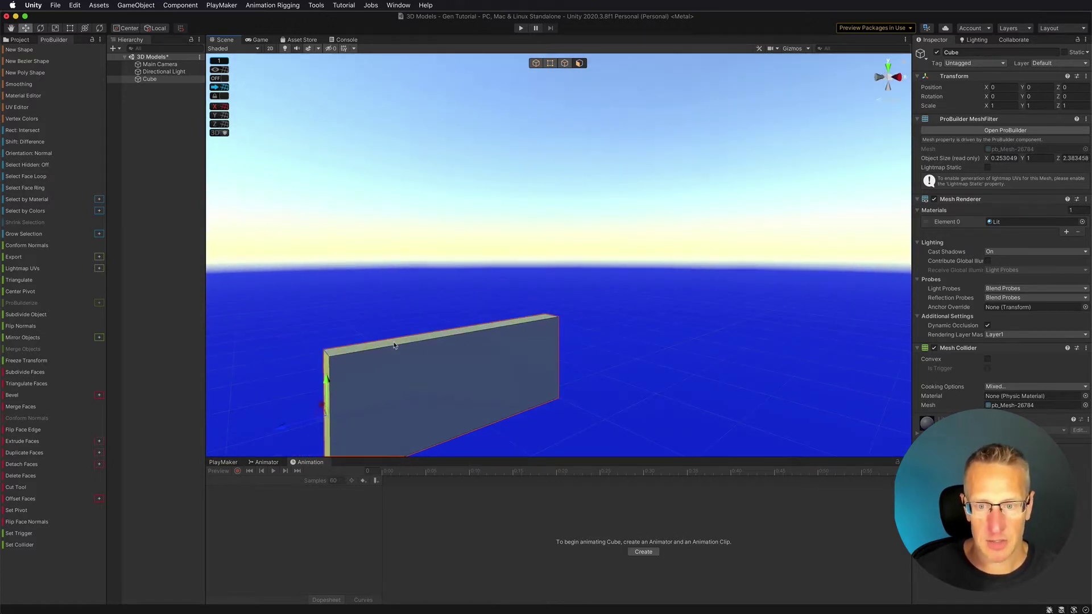
- Raise the top face and extend the bottom face downward, forming a 1.64-tall slab with a bottom strip
{"action": "left_click", "coordinate": [462, 329]}
{"action": "left_click_drag", "start_coordinate": [465, 297], "coordinate": [463, 251]}
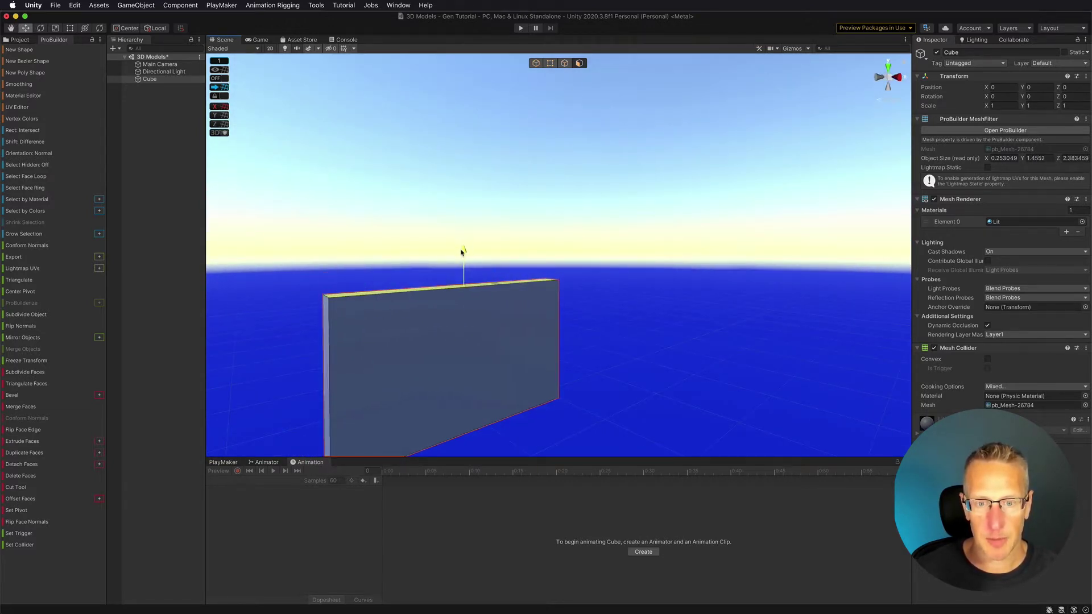
{"action": "left_click", "coordinate": [491, 404]}
{"action": "left_click_drag", "start_coordinate": [491, 404], "coordinate": [498, 298], "text": "alt"}
{"action": "left_click", "coordinate": [437, 313]}
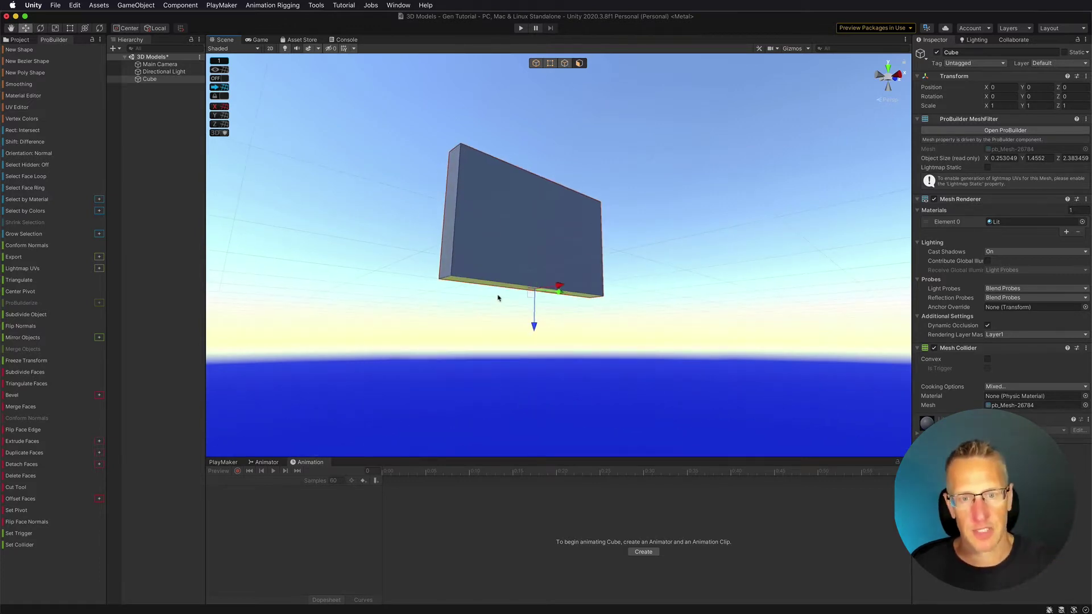
{"action": "scroll", "coordinate": [498, 298], "scroll_direction": "up", "scroll_amount": 2}
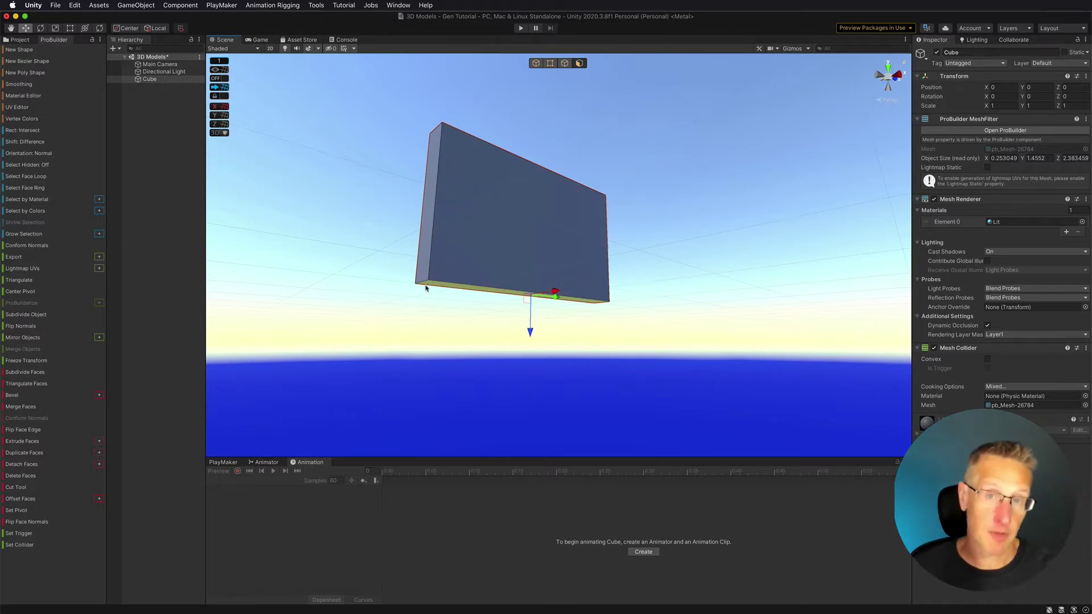
{"action": "left_click_drag", "start_coordinate": [529, 332], "coordinate": [531, 349]}
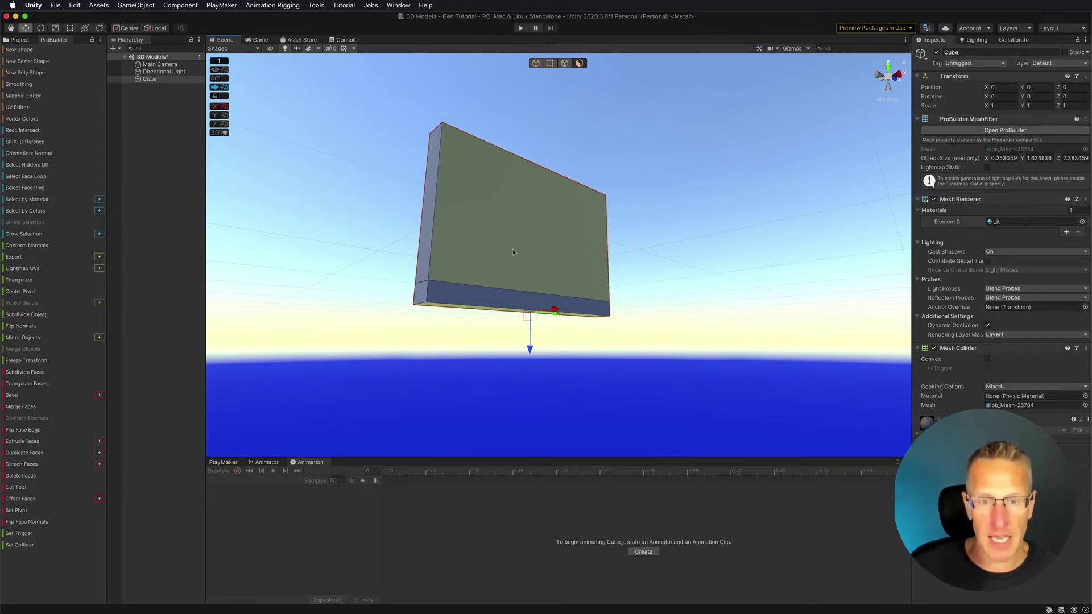
- Drag the bricks2 material from the Materials folder onto the slab's large front face
{"action": "left_click", "coordinate": [16, 41]}
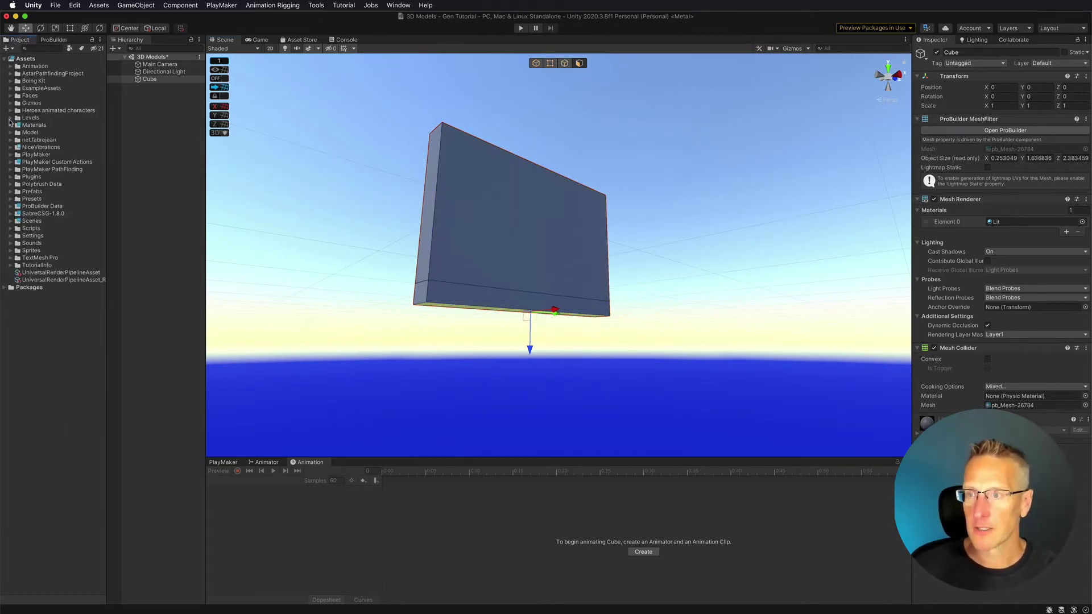
{"action": "left_click", "coordinate": [10, 125]}
{"action": "left_click", "coordinate": [511, 216]}
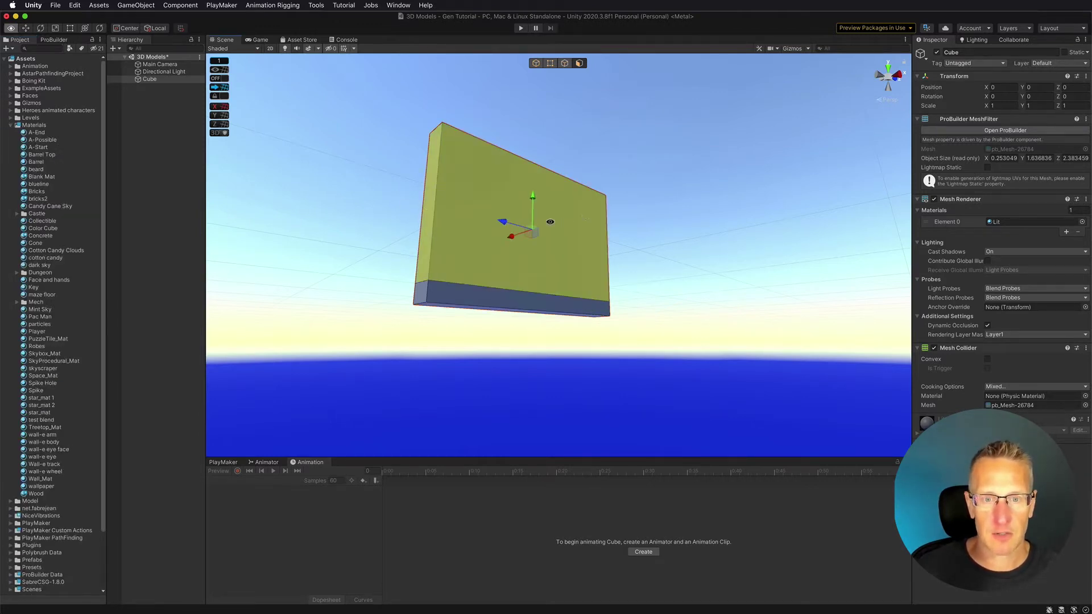
{"action": "left_click_drag", "start_coordinate": [566, 220], "coordinate": [239, 234], "text": "alt"}
{"action": "left_click_drag", "start_coordinate": [423, 246], "coordinate": [573, 197], "text": "alt"}
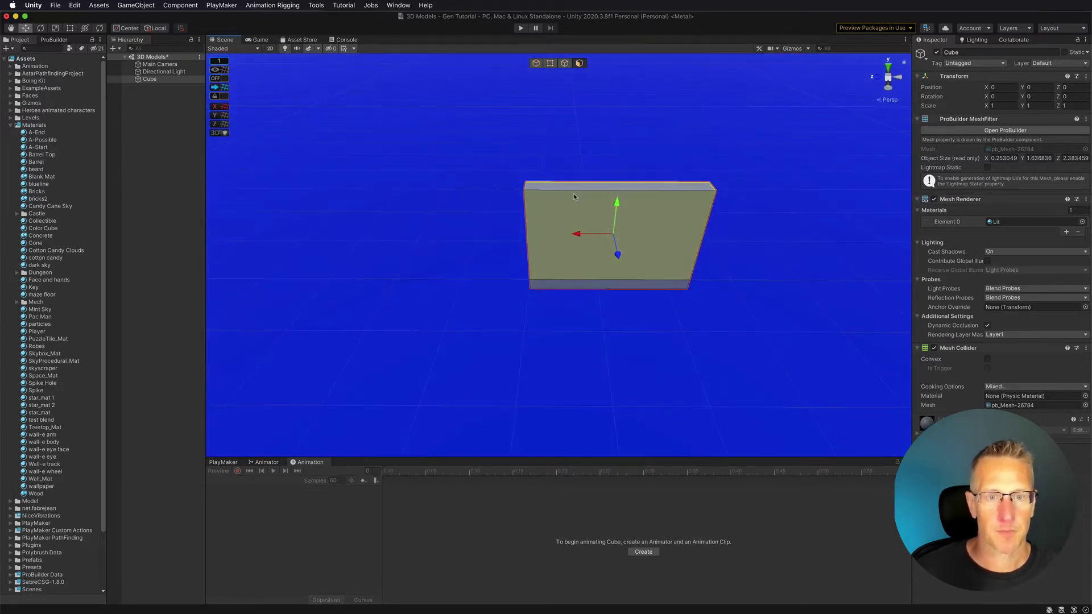
{"action": "left_click_drag", "start_coordinate": [393, 234], "coordinate": [643, 262], "text": "alt"}
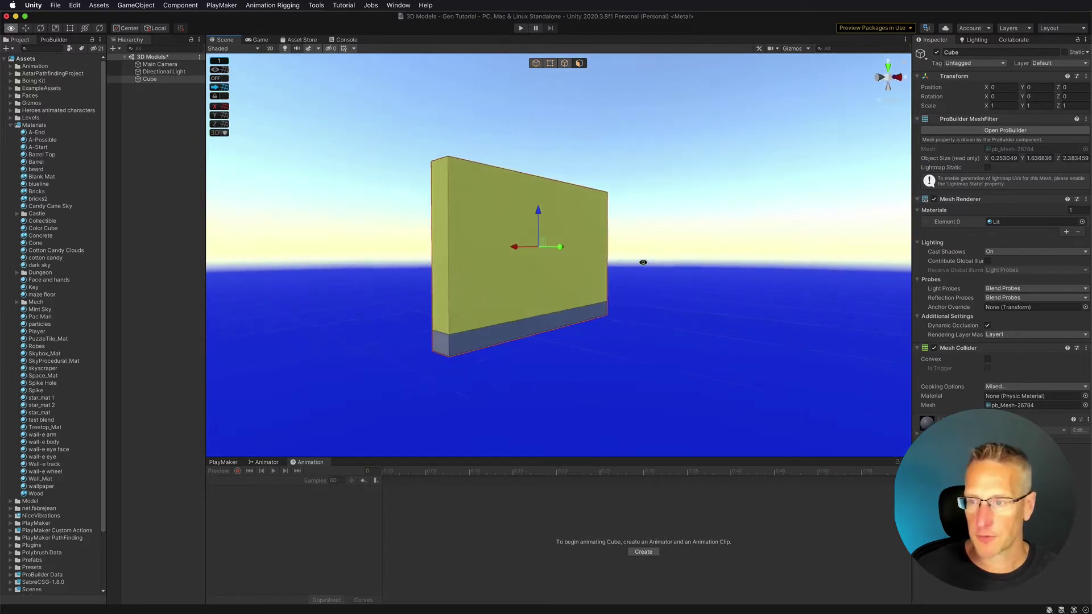
{"action": "left_click_drag", "start_coordinate": [26, 198], "coordinate": [529, 259]}
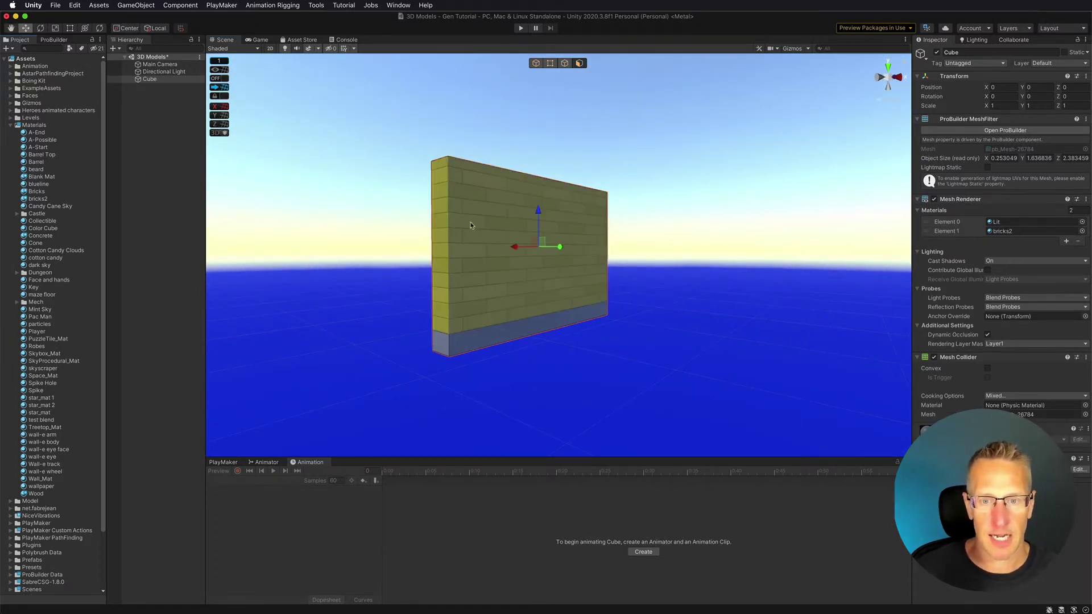
{"action": "left_click", "coordinate": [373, 253]}
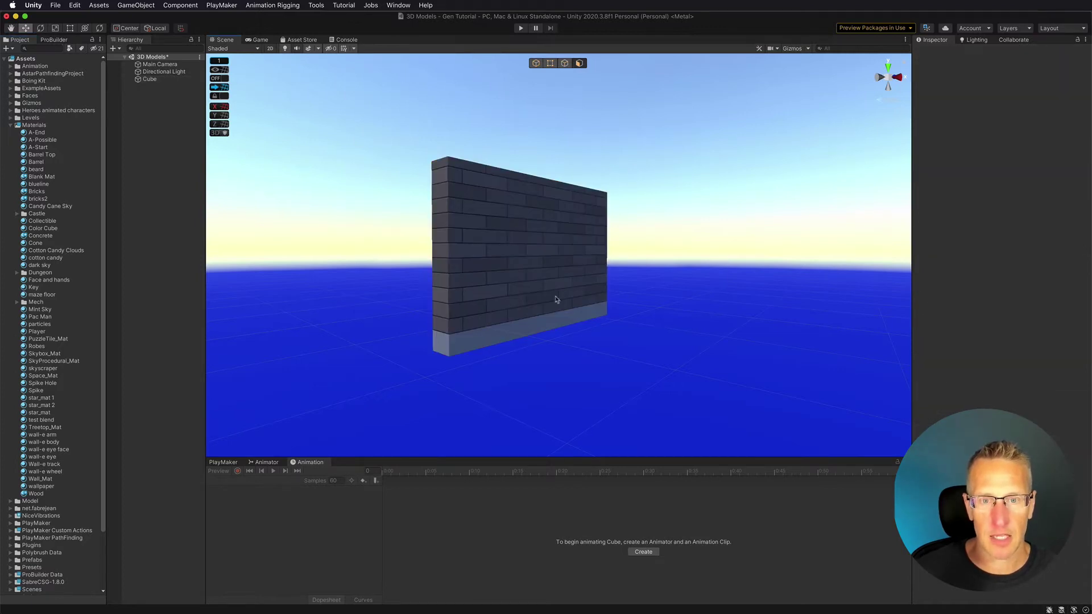
- Select the wall's bottom strip face and drag the Concrete material onto it
{"action": "left_click_drag", "start_coordinate": [335, 241], "coordinate": [459, 329], "text": "alt"}
{"action": "left_click", "coordinate": [588, 309]}
{"action": "left_click", "coordinate": [491, 329]}
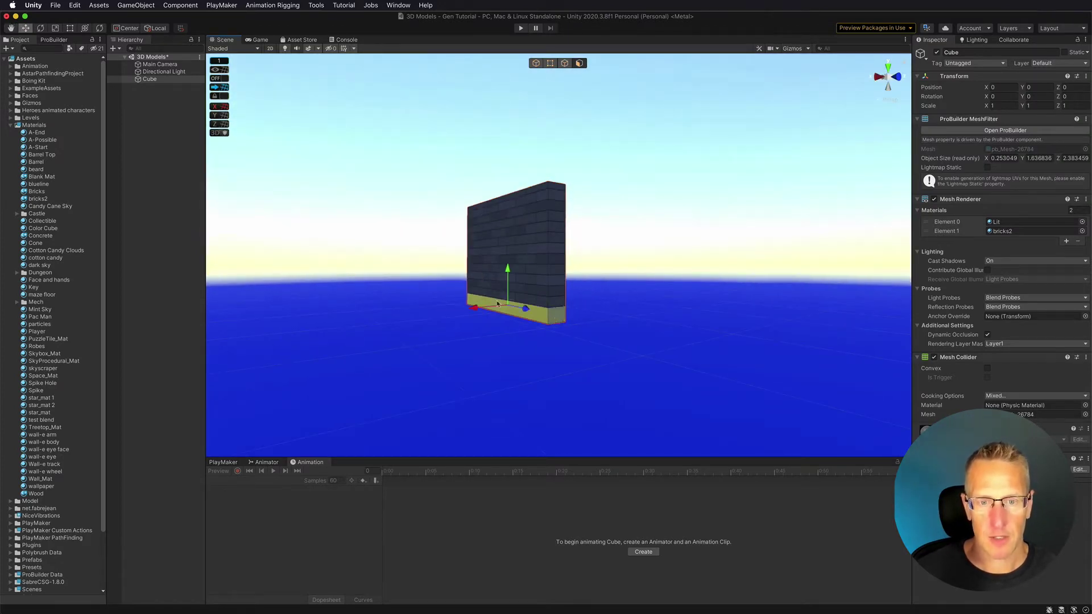
{"action": "left_click_drag", "start_coordinate": [299, 263], "coordinate": [522, 278], "text": "alt"}
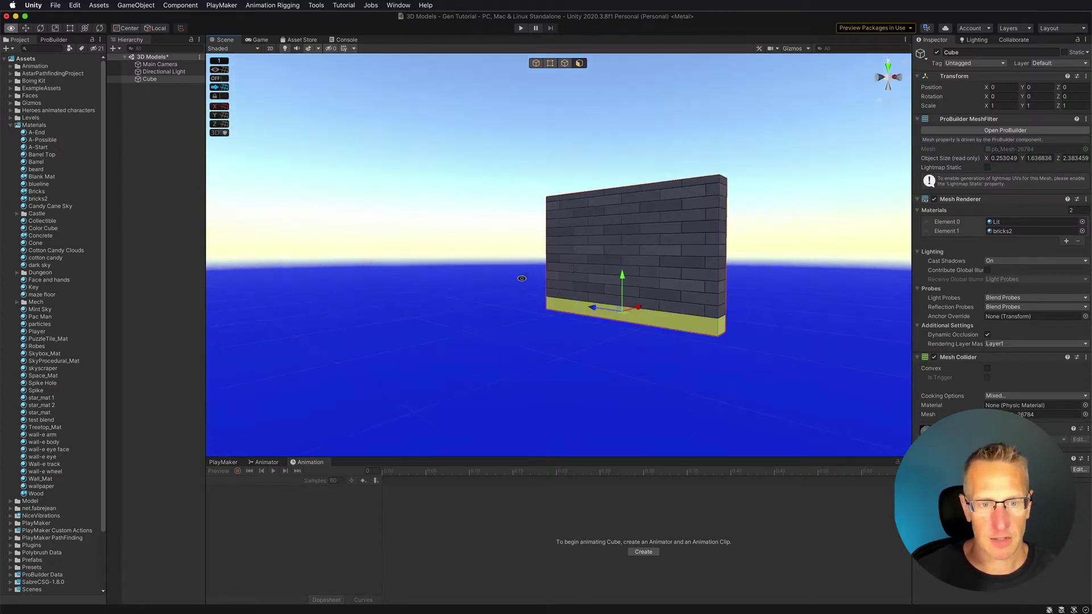
{"action": "left_click_drag", "start_coordinate": [25, 238], "coordinate": [588, 314]}
{"action": "left_click", "coordinate": [695, 365]}
{"action": "left_click_drag", "start_coordinate": [468, 324], "coordinate": [616, 336], "text": "alt"}
{"action": "left_click_drag", "start_coordinate": [604, 261], "coordinate": [581, 285]}
{"action": "scroll", "coordinate": [590, 268], "scroll_direction": "up", "scroll_amount": 6}
{"action": "scroll", "coordinate": [590, 268], "scroll_direction": "down", "scroll_amount": 3}
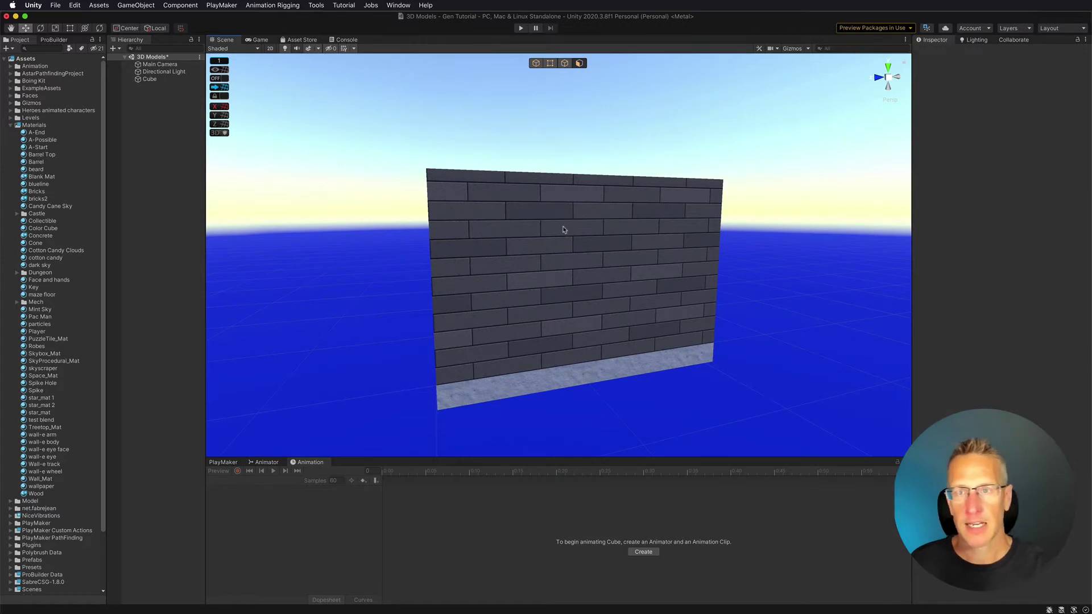
- Reselect the Cube in object mode and bring up the ProBuilder tool list
{"action": "left_click", "coordinate": [150, 79]}
{"action": "left_click", "coordinate": [551, 64]}
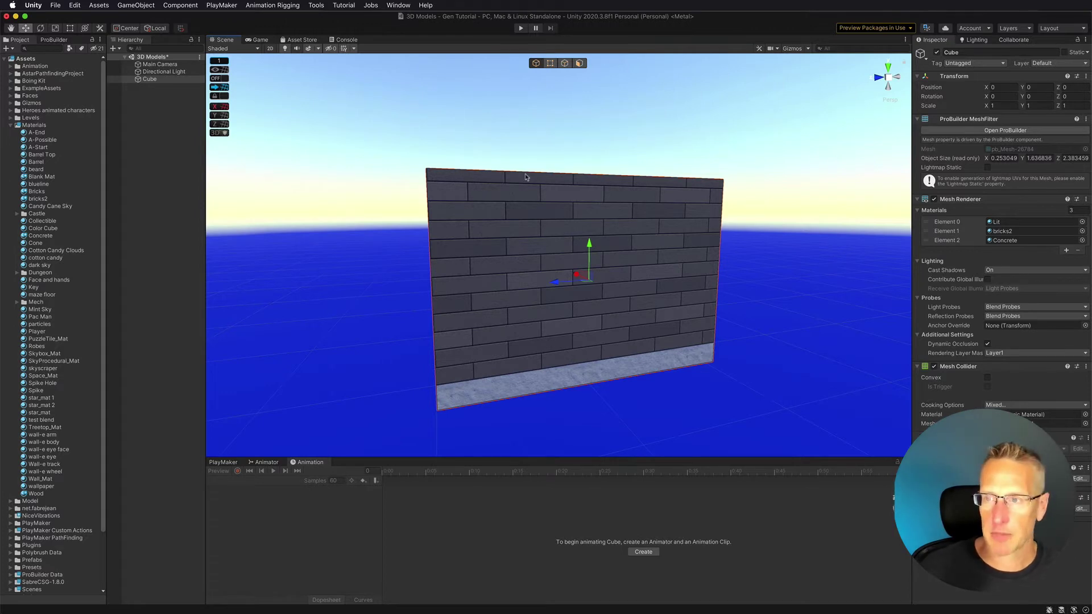
{"action": "left_click", "coordinate": [52, 39]}
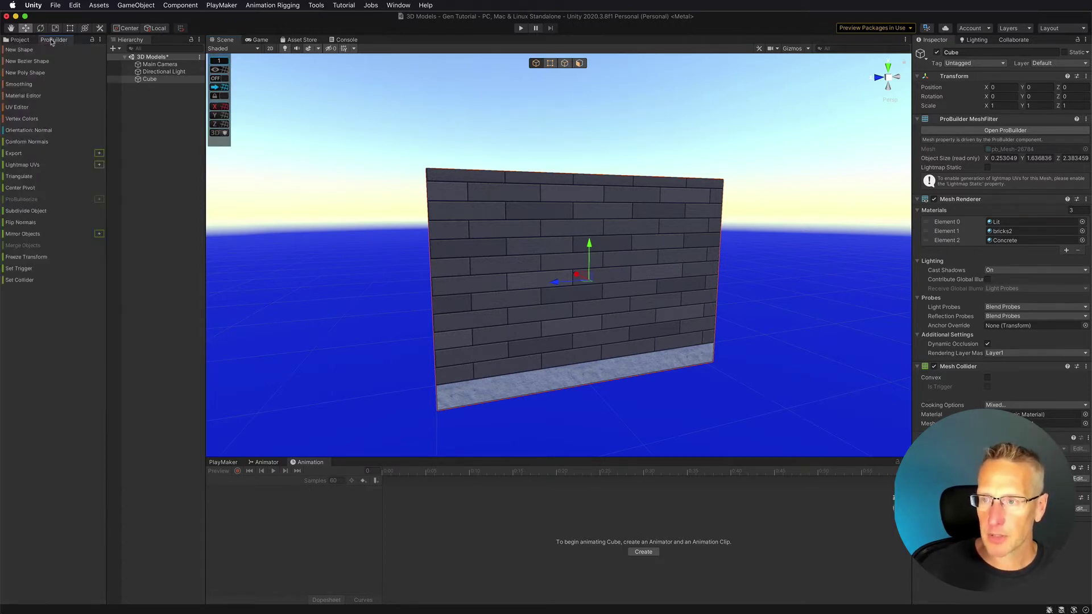
- Open the UV Editor and reopen it as a dockable window
{"action": "left_click", "coordinate": [17, 108]}
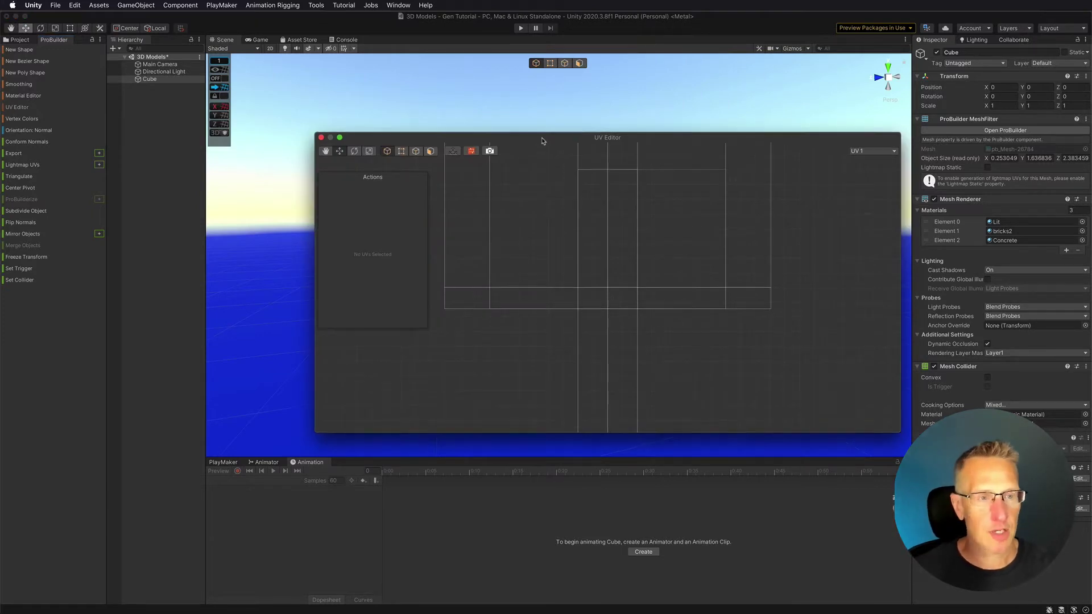
{"action": "left_click_drag", "start_coordinate": [543, 144], "coordinate": [544, 124]}
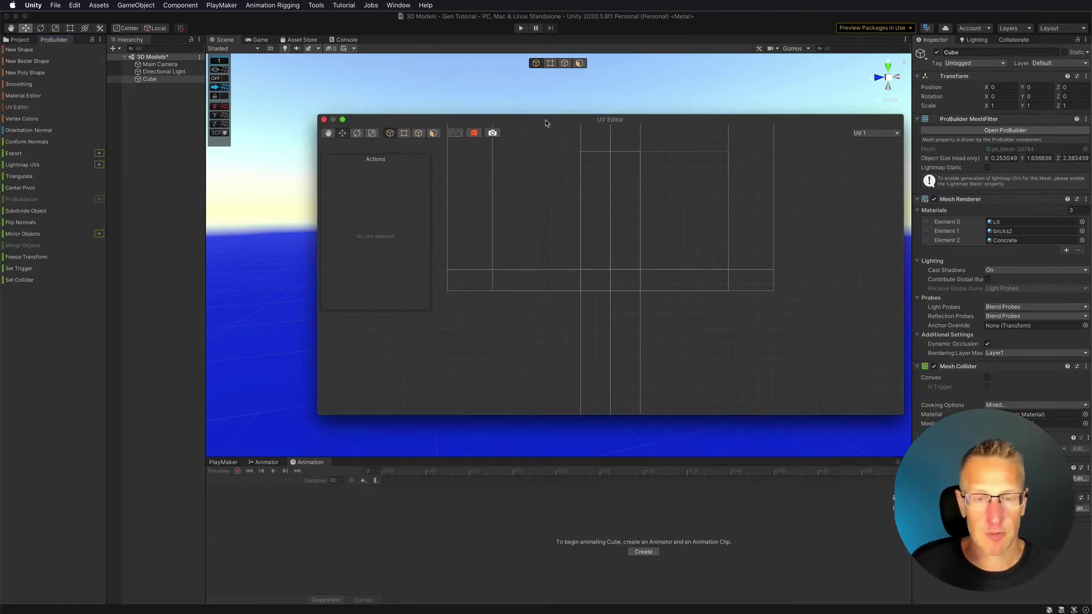
{"action": "right_click", "coordinate": [833, 209]}
{"action": "left_click", "coordinate": [860, 239]}
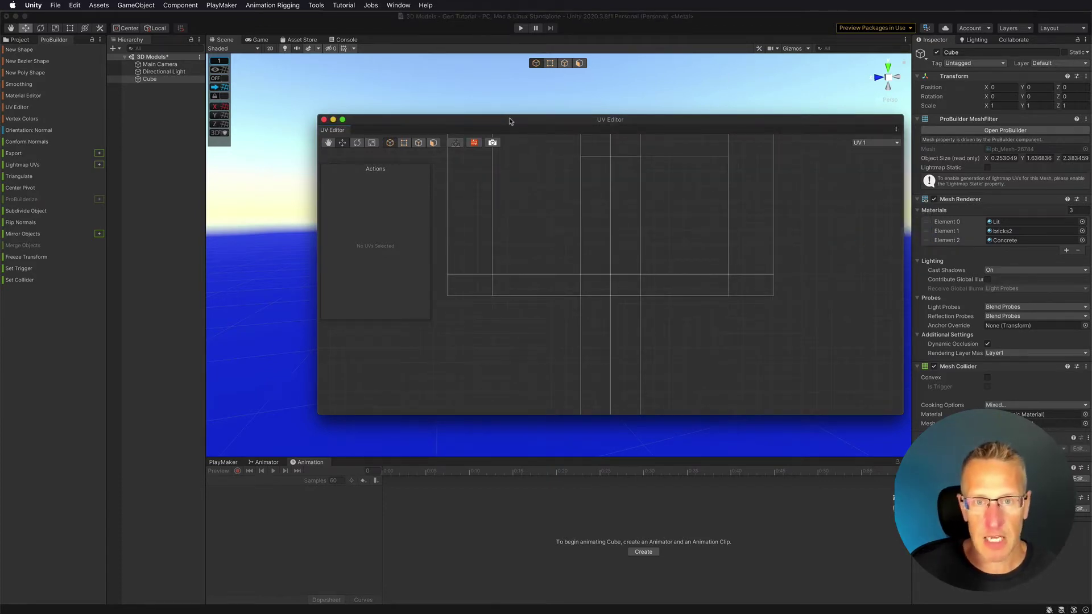
- Dock the UV Editor in the bottom panel, then drag it back out to float
{"action": "left_click_drag", "start_coordinate": [510, 120], "coordinate": [524, 121]}
{"action": "left_click_drag", "start_coordinate": [345, 135], "coordinate": [403, 299]}
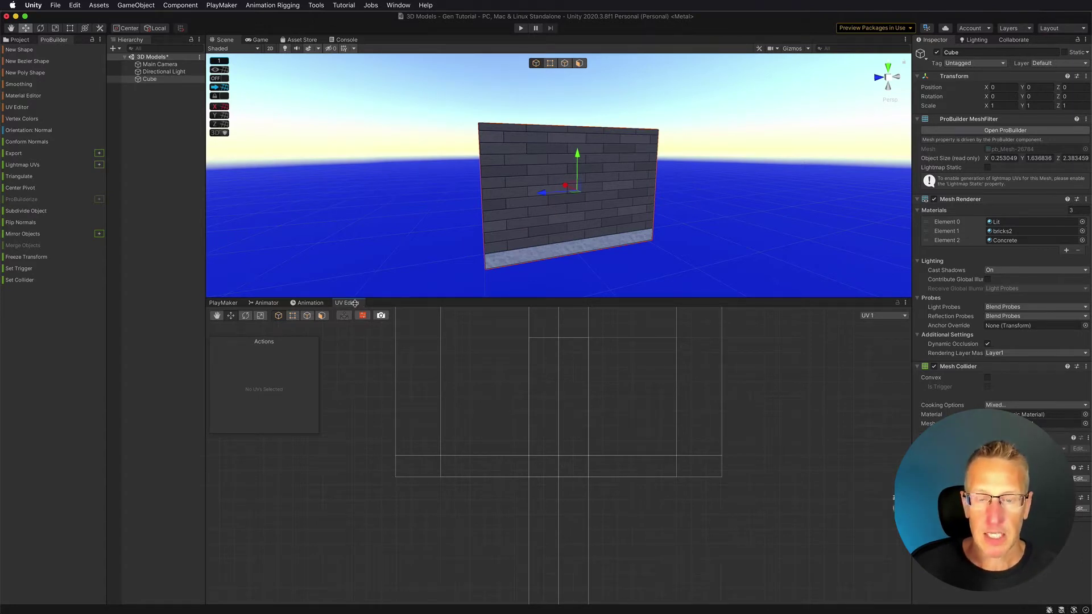
{"action": "left_click_drag", "start_coordinate": [354, 303], "coordinate": [481, 190]}
{"action": "left_click_drag", "start_coordinate": [275, 33], "coordinate": [525, 168]}
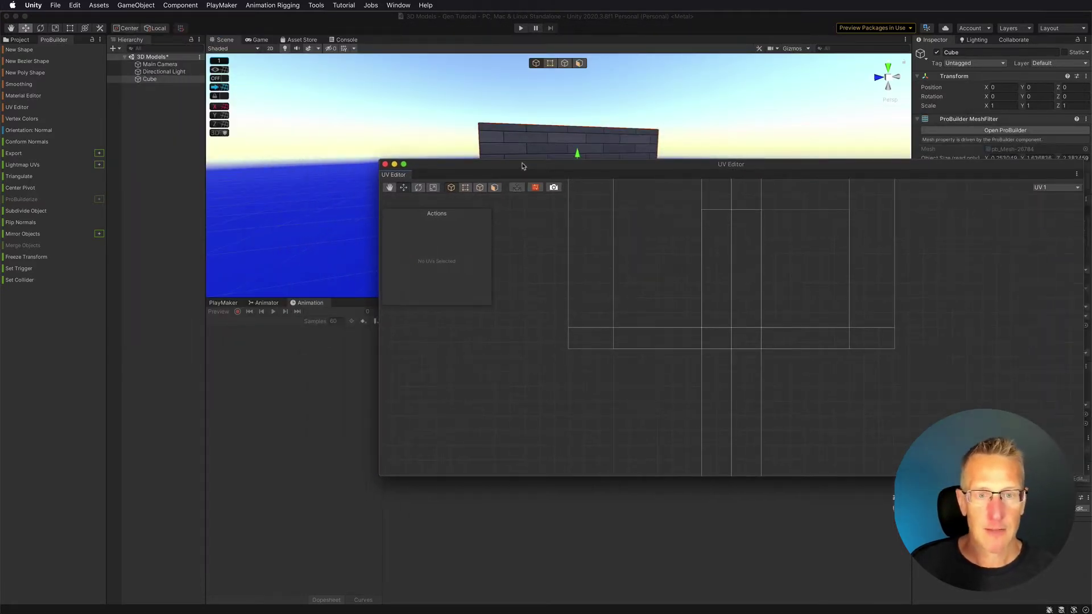
{"action": "left_click", "coordinate": [428, 145]}
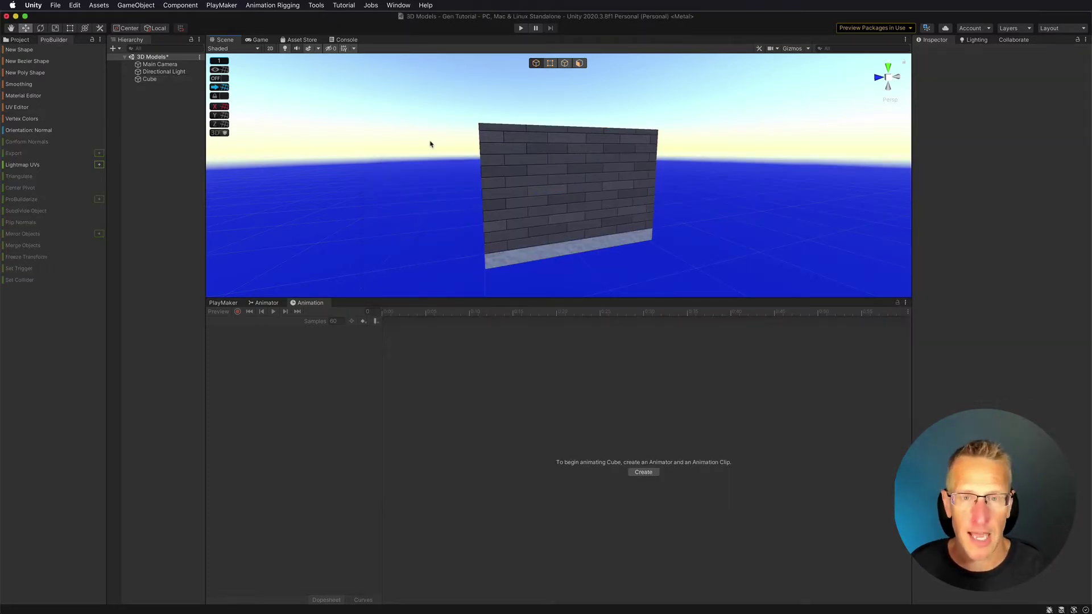
- Make the UV Editor a floating window at lower right and select the wall to show its UVs
{"action": "left_click", "coordinate": [22, 107]}
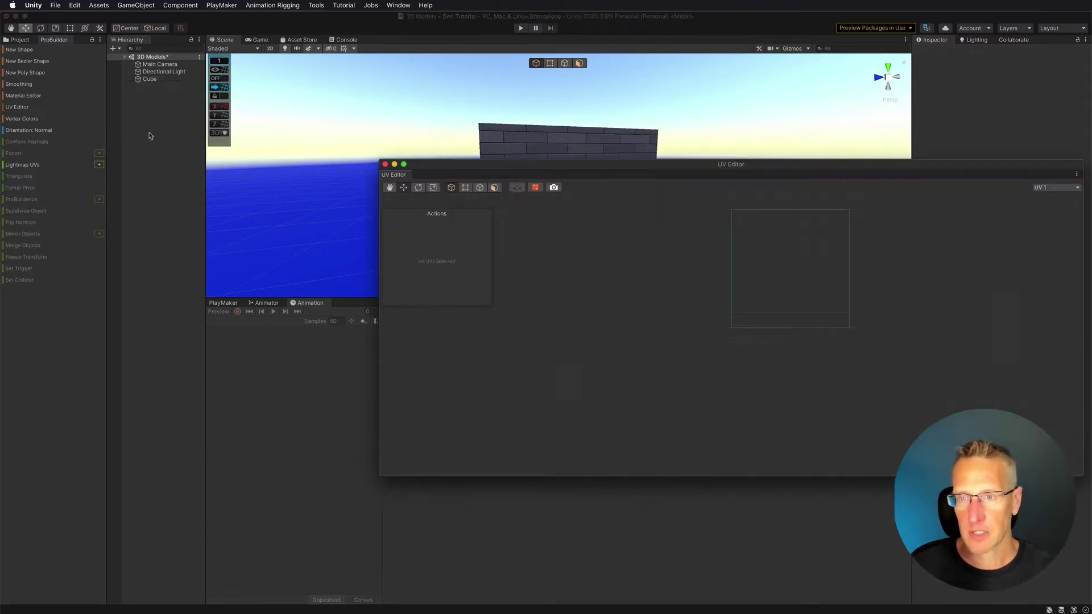
{"action": "left_click_drag", "start_coordinate": [591, 165], "coordinate": [494, 172]}
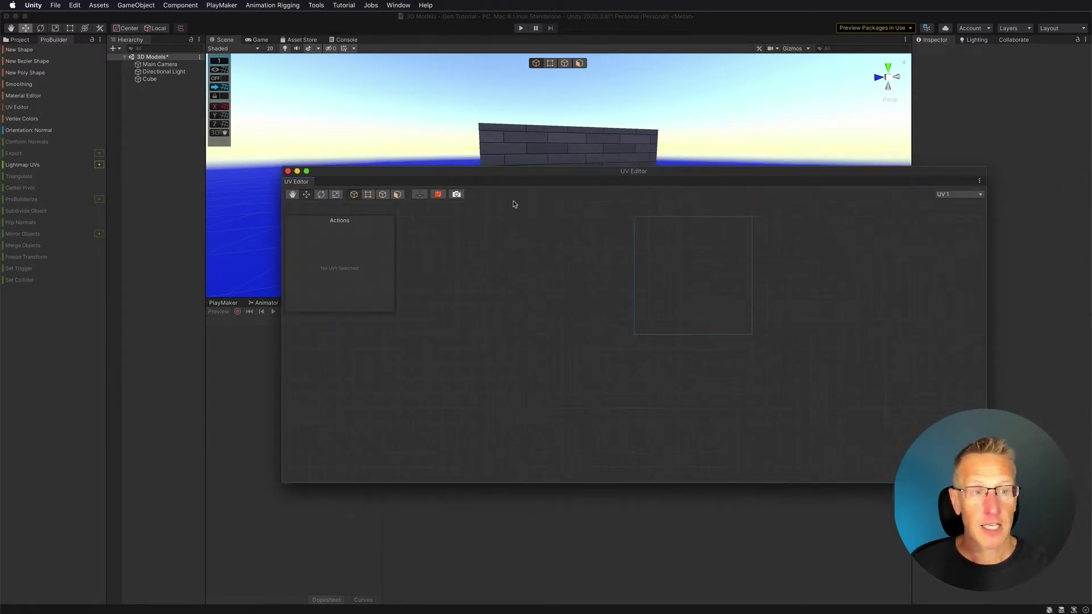
{"action": "left_click", "coordinate": [979, 182]}
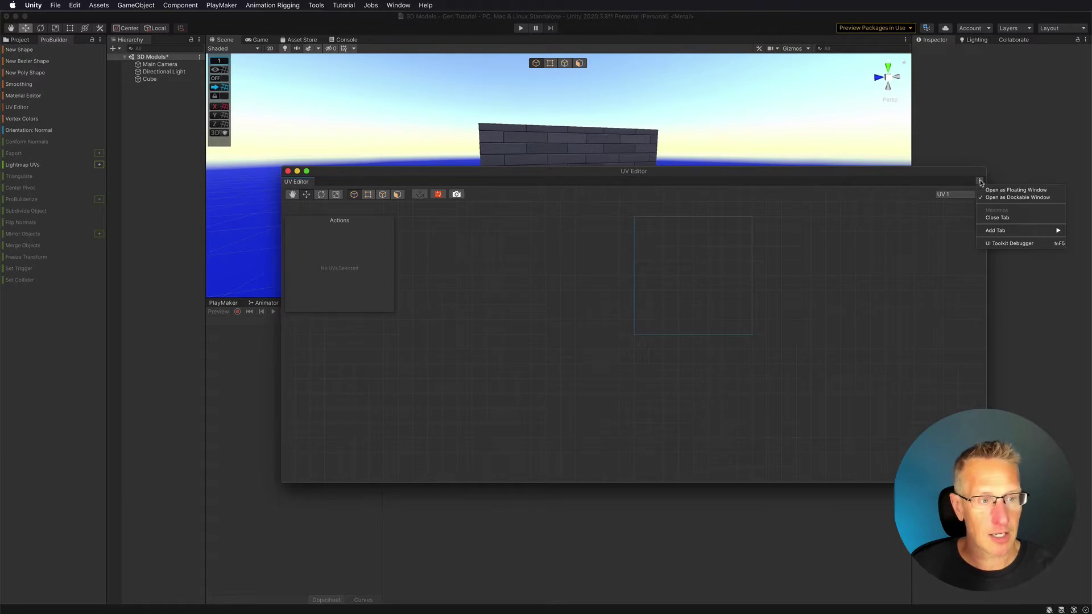
{"action": "right_click", "coordinate": [850, 217]}
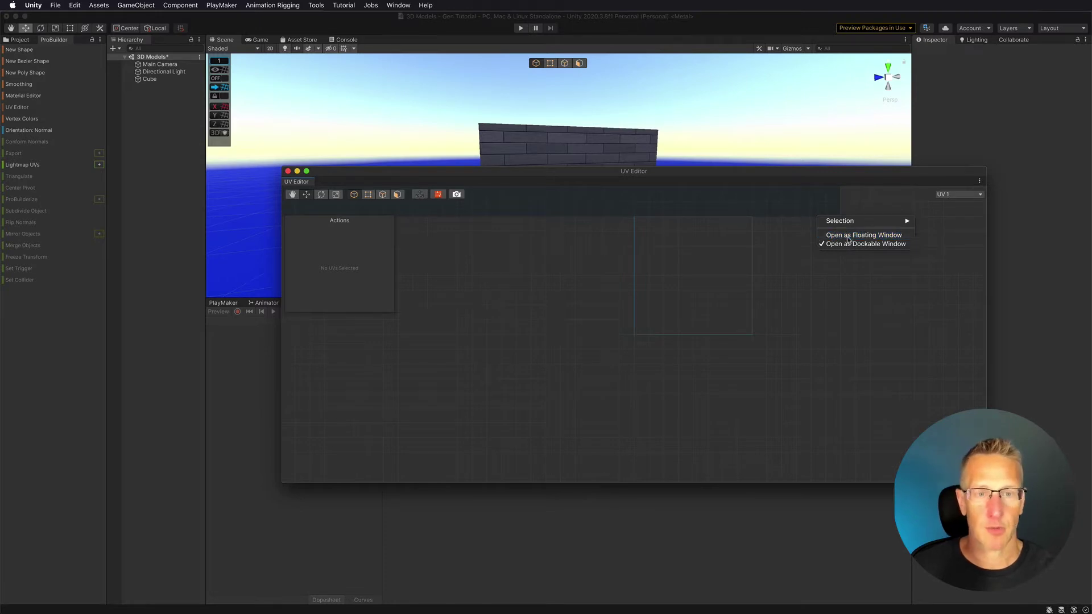
{"action": "left_click", "coordinate": [847, 235]}
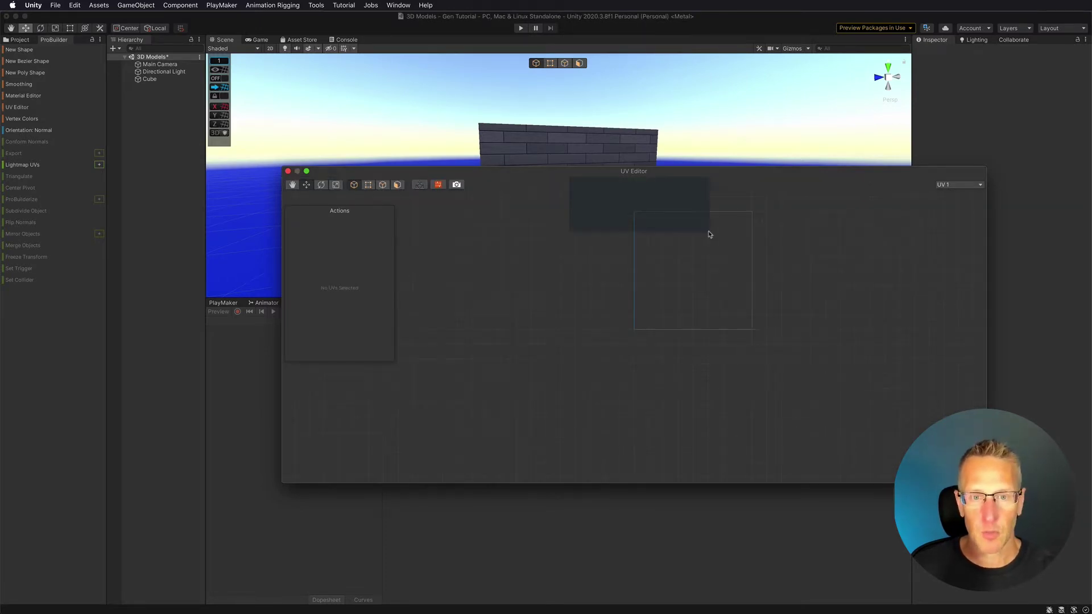
{"action": "left_click_drag", "start_coordinate": [540, 173], "coordinate": [721, 231]}
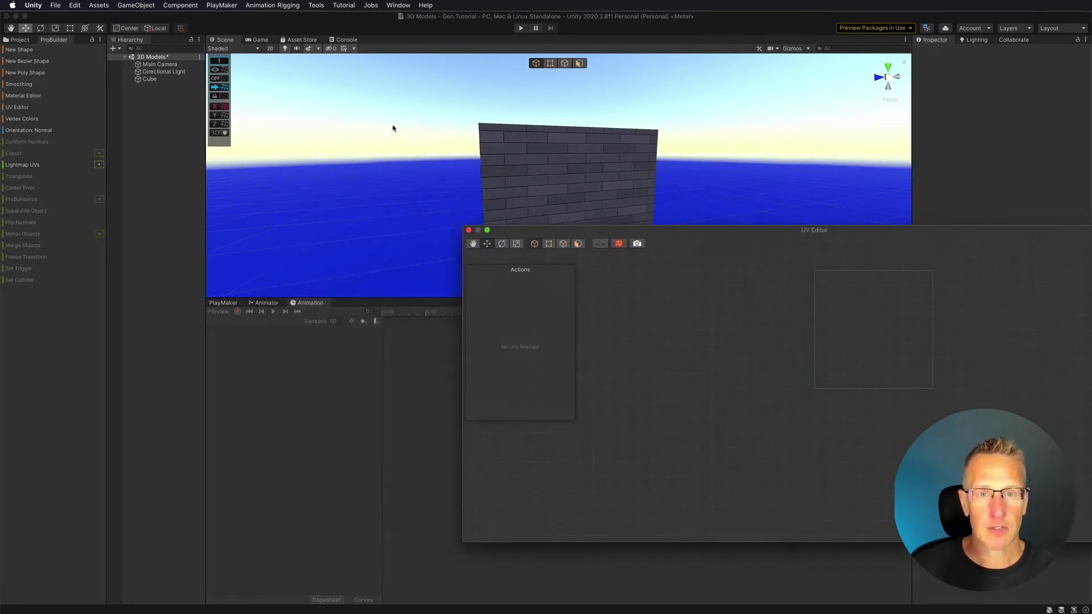
{"action": "left_click", "coordinate": [617, 158]}
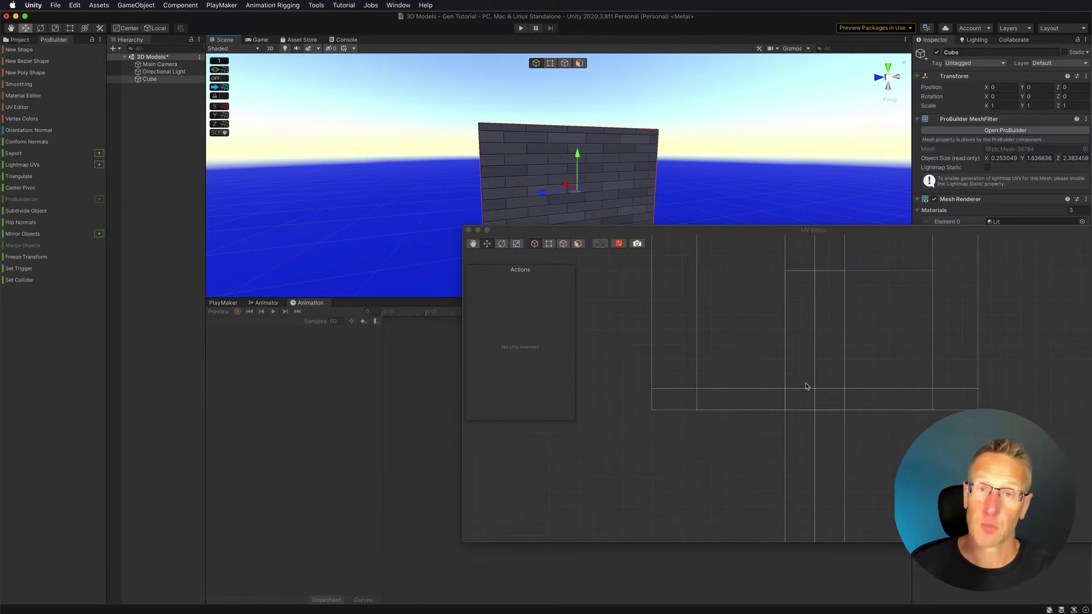
- Reposition and zoom the UV Editor, then click wall faces in face mode to identify their UV islands
{"action": "left_click_drag", "start_coordinate": [743, 229], "coordinate": [637, 212]}
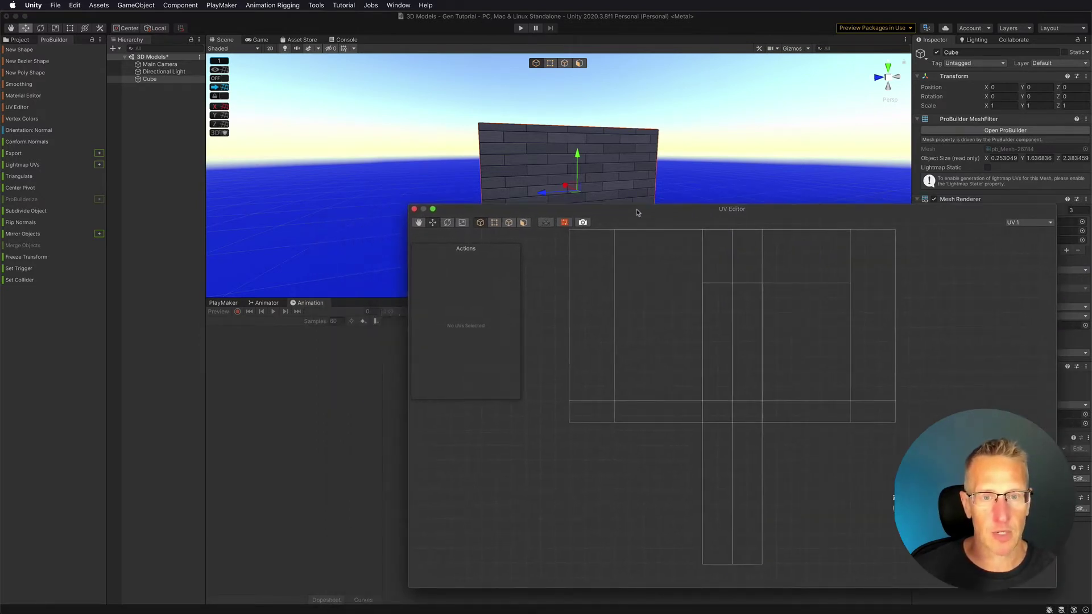
{"action": "scroll", "coordinate": [678, 354], "scroll_direction": "down", "scroll_amount": 5}
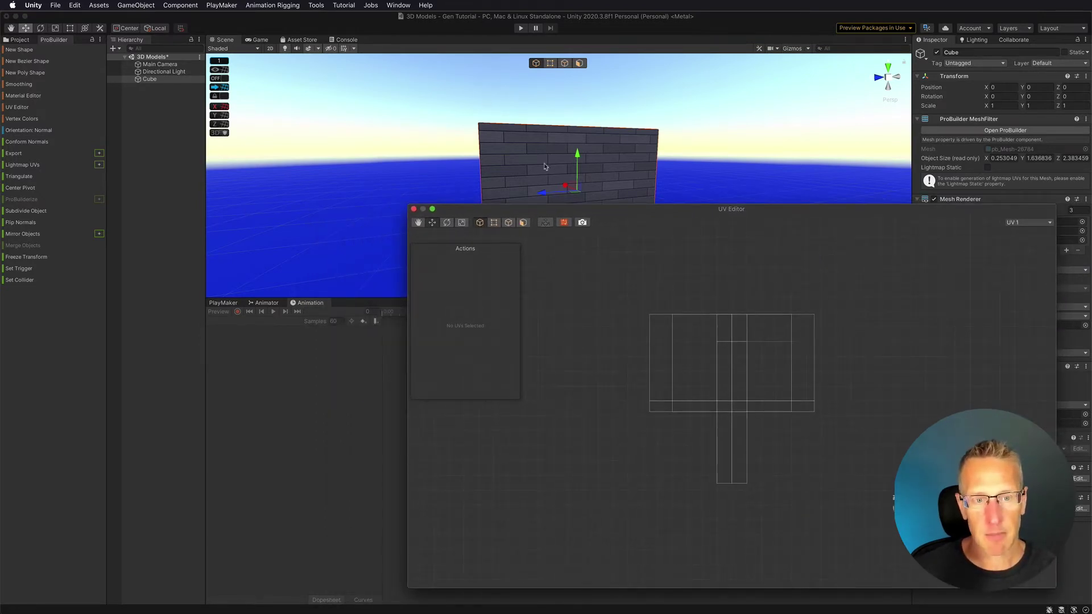
{"action": "scroll", "coordinate": [734, 364], "scroll_direction": "up", "scroll_amount": 5}
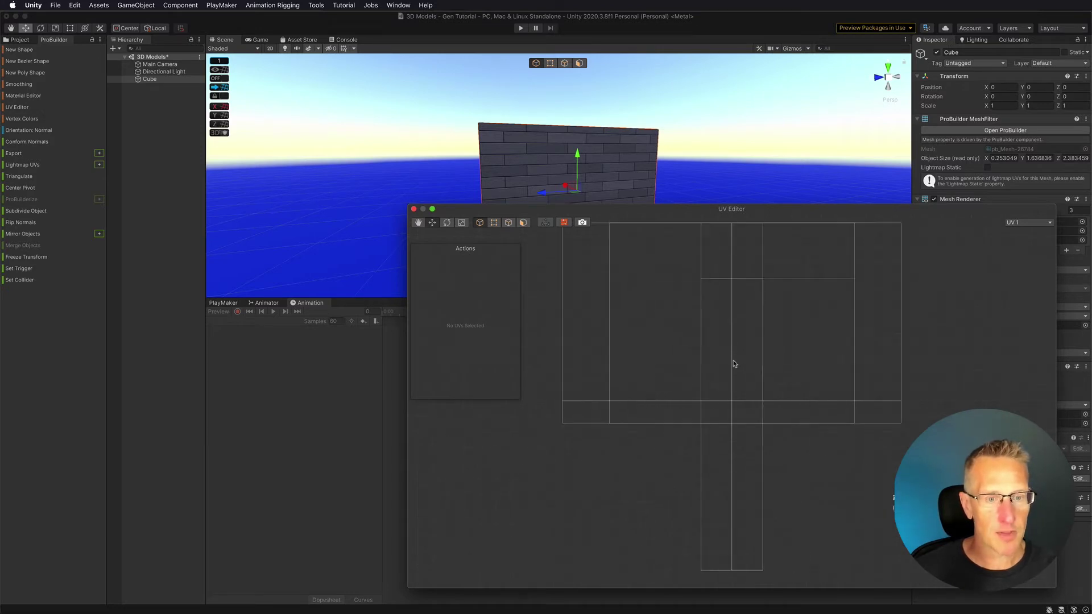
{"action": "scroll", "coordinate": [718, 363], "scroll_direction": "down", "scroll_amount": 3}
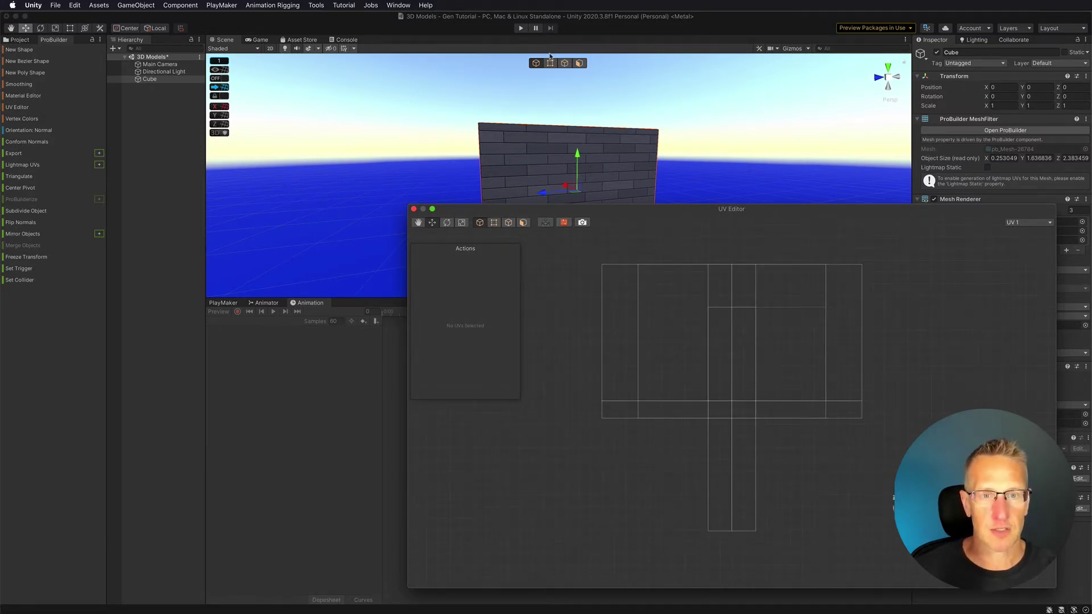
{"action": "left_click", "coordinate": [579, 63]}
{"action": "left_click", "coordinate": [636, 317]}
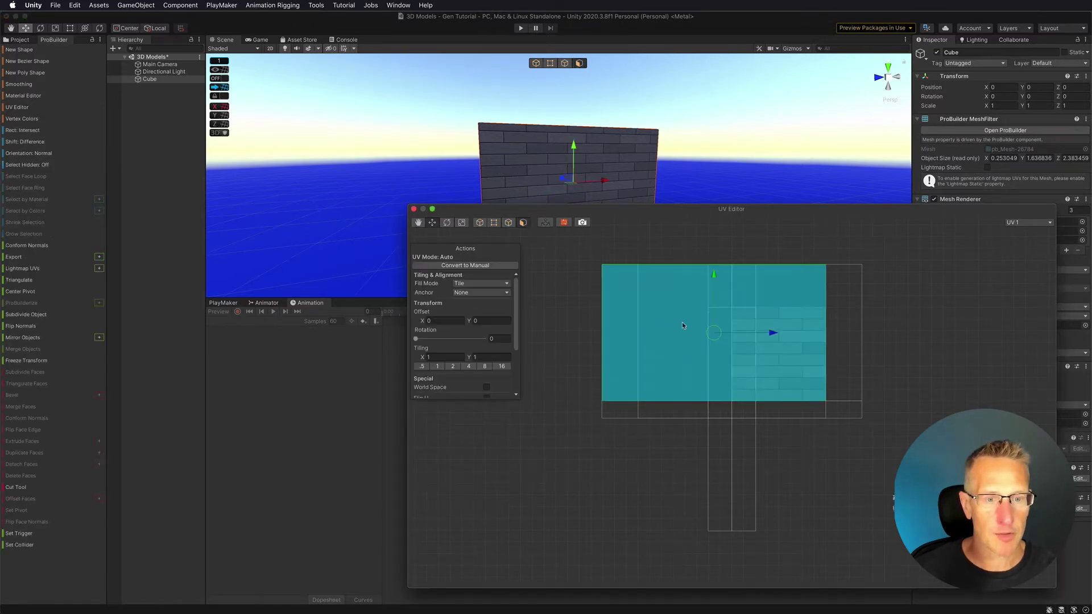
{"action": "left_click", "coordinate": [839, 307]}
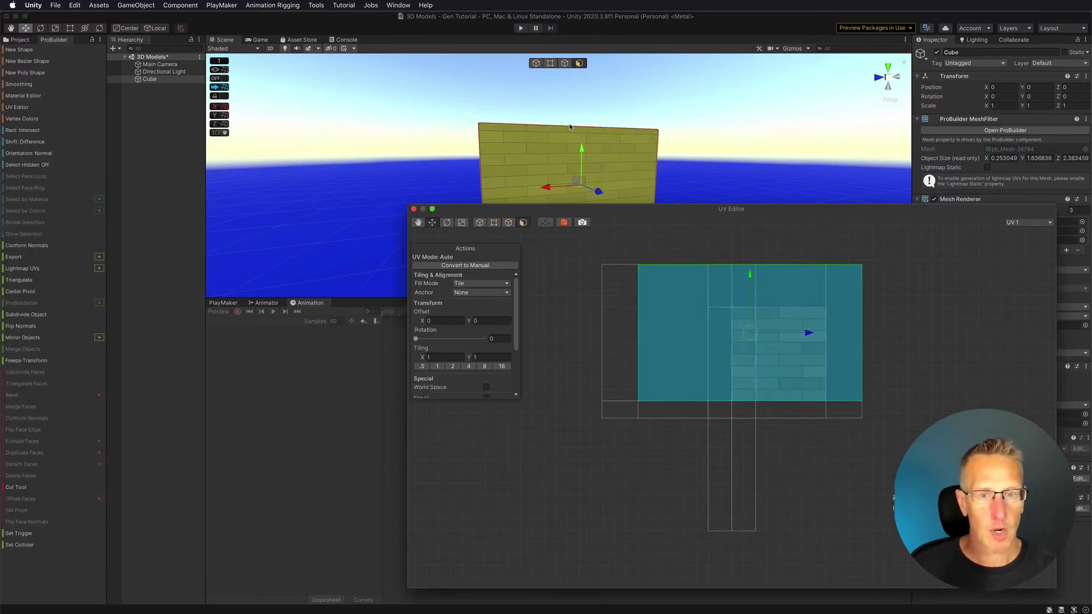
{"action": "left_click", "coordinate": [580, 286]}
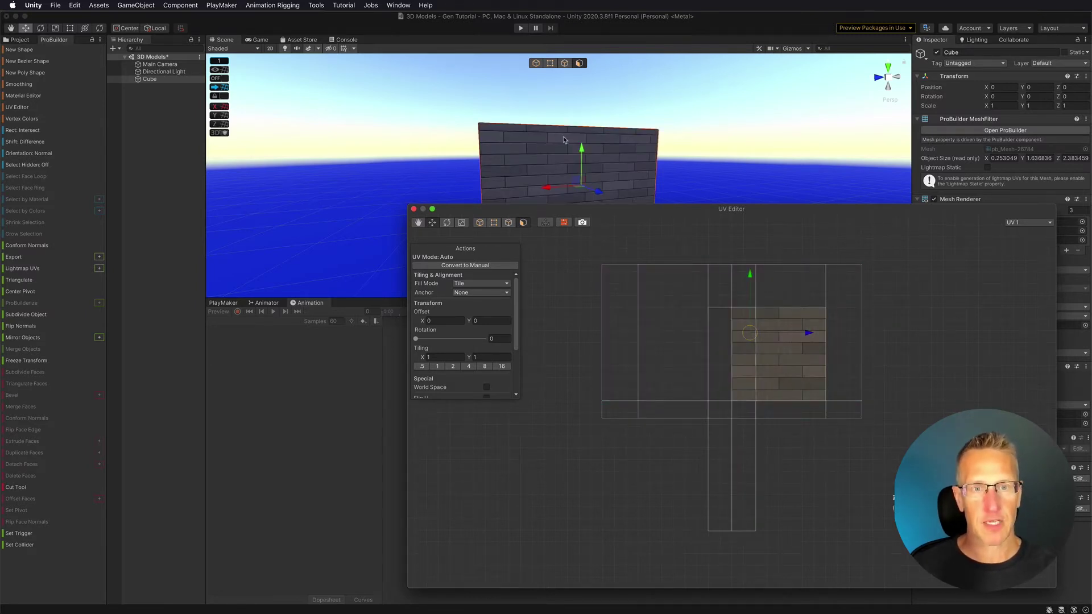
- Lower the UV Editor, check the concrete face's UVs, and marquee-select the upper UV faces
{"action": "left_click_drag", "start_coordinate": [486, 212], "coordinate": [507, 272]}
{"action": "left_click", "coordinate": [586, 249]}
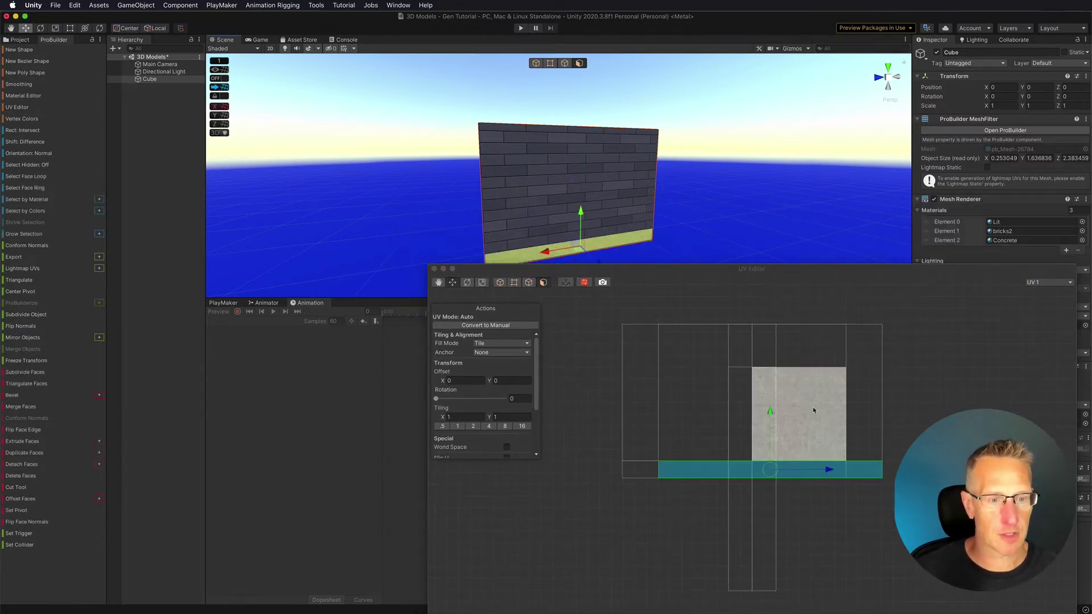
{"action": "left_click", "coordinate": [809, 401], "text": "shift"}
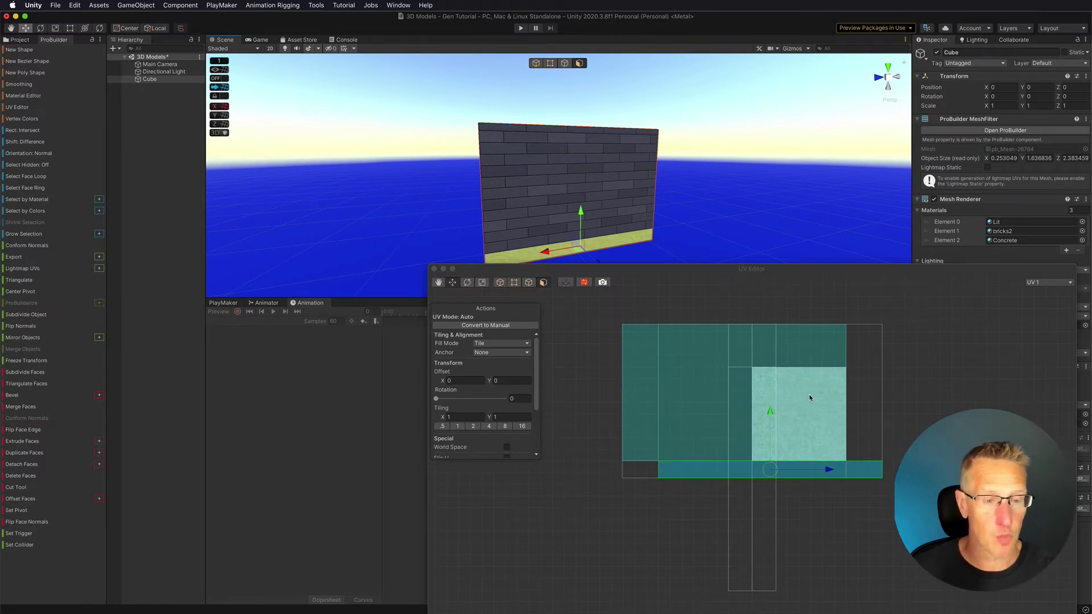
{"action": "left_click", "coordinate": [613, 314]}
{"action": "key", "text": "e"}
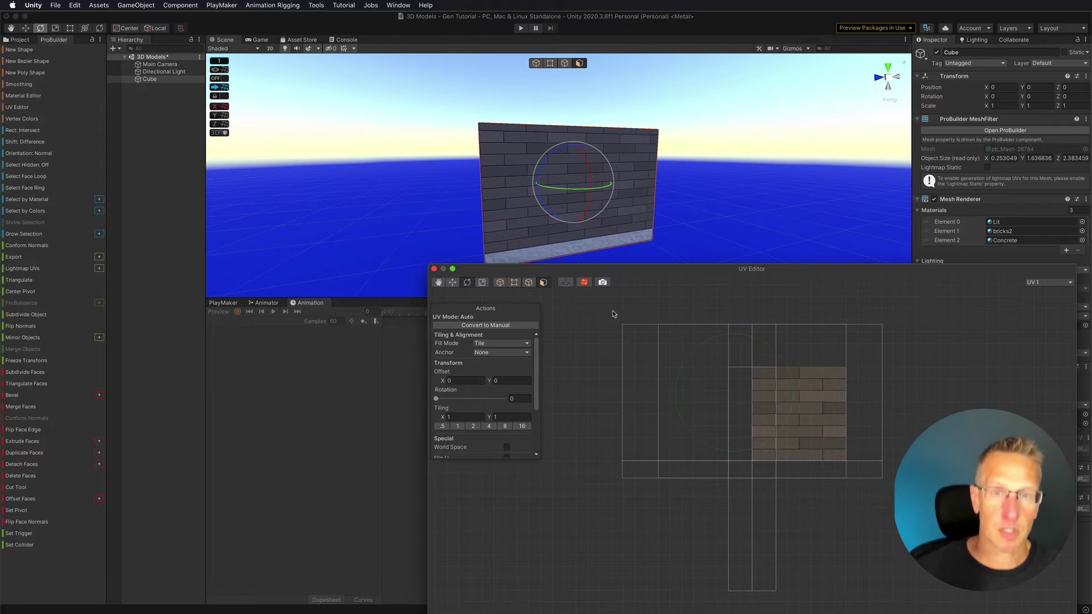
{"action": "left_click_drag", "start_coordinate": [610, 314], "coordinate": [950, 579]}
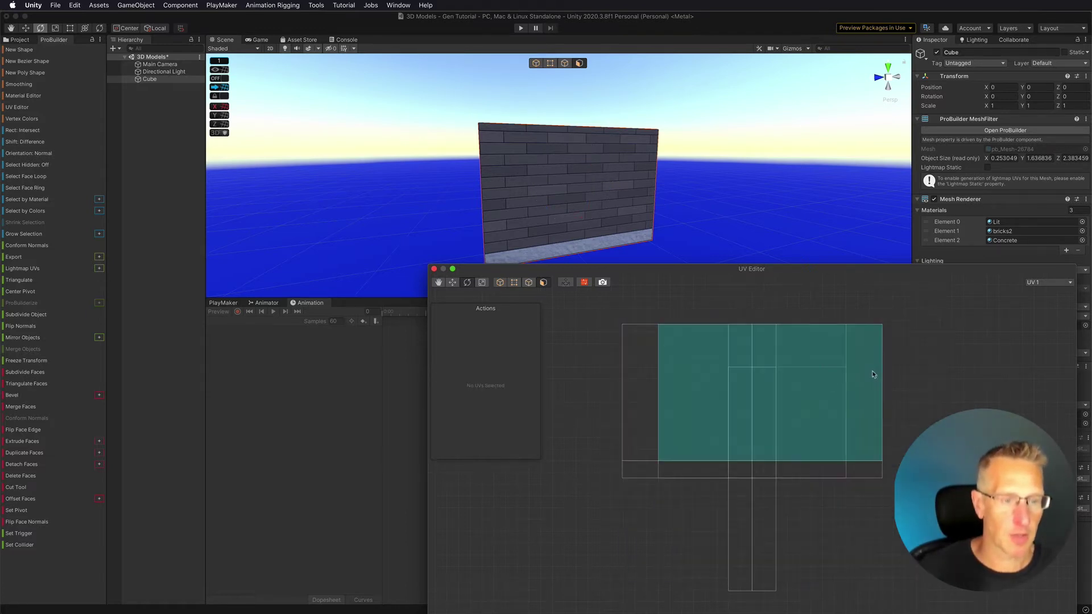
- Select the brick face UVs and scale them to half size so the bricks look larger
{"action": "left_click", "coordinate": [872, 374]}
{"action": "left_click", "coordinate": [650, 361]}
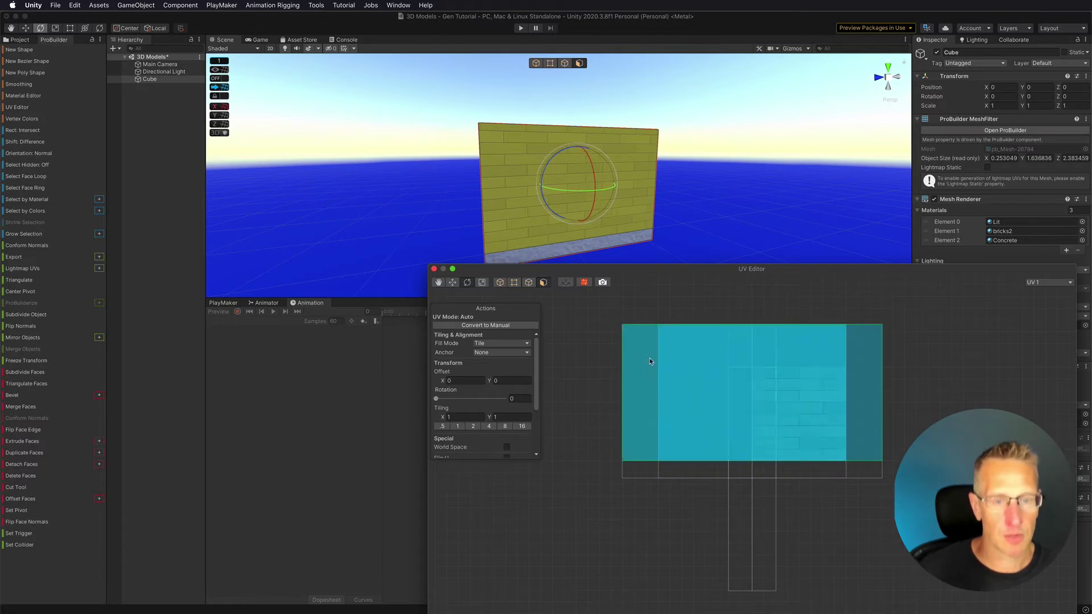
{"action": "left_click", "coordinate": [482, 283]}
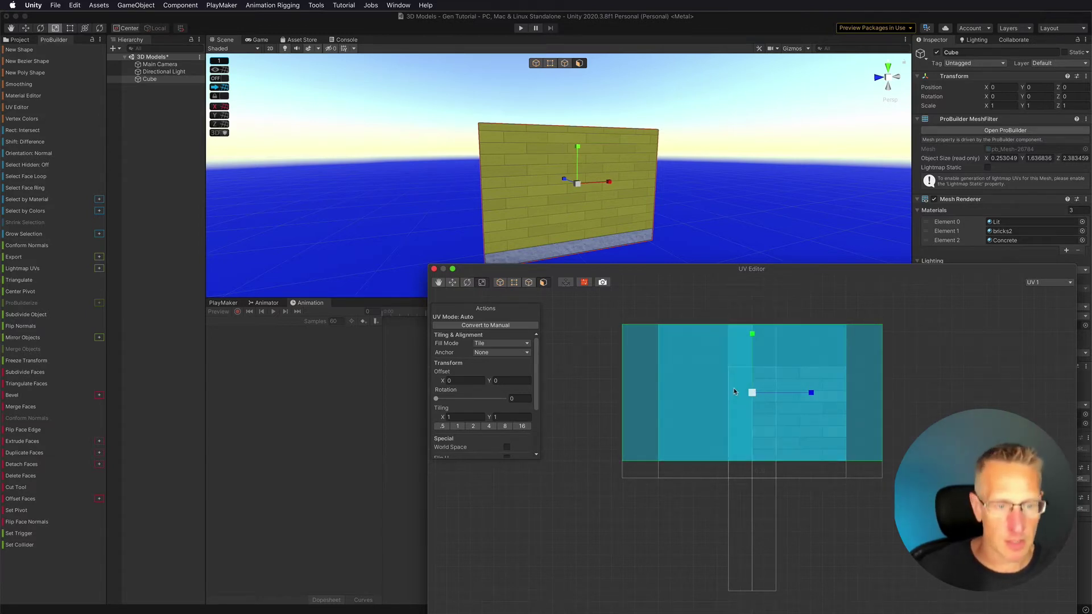
{"action": "left_click_drag", "start_coordinate": [745, 392], "coordinate": [784, 383]}
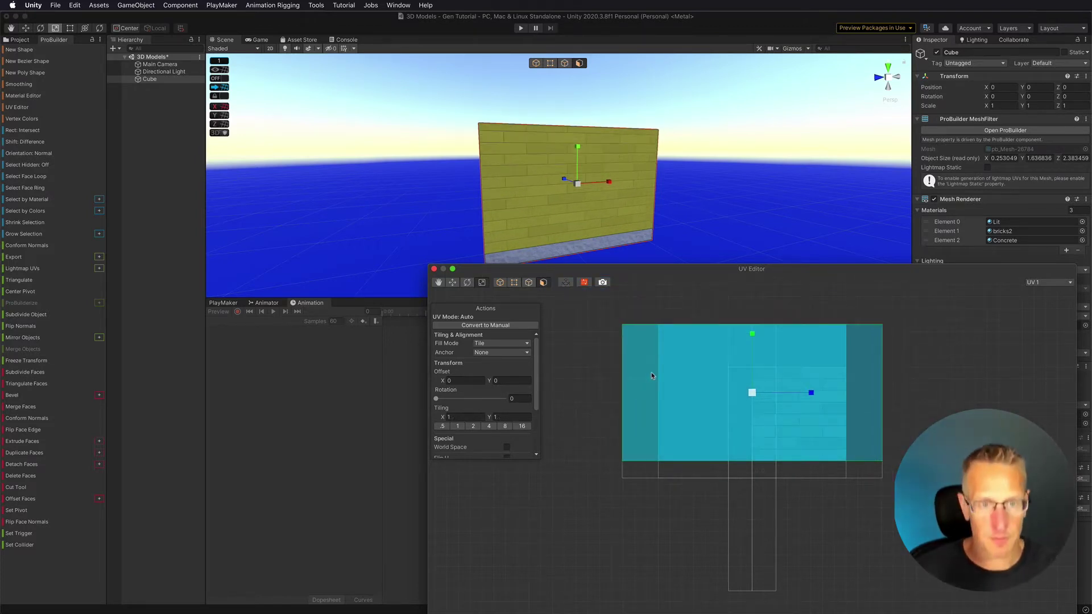
- Select all UV faces and set their horizontal Offset X to 0.57
{"action": "left_click", "coordinate": [651, 373]}
{"action": "left_click_drag", "start_coordinate": [535, 457], "coordinate": [535, 578]}
{"action": "key", "text": "ctrl+a"}
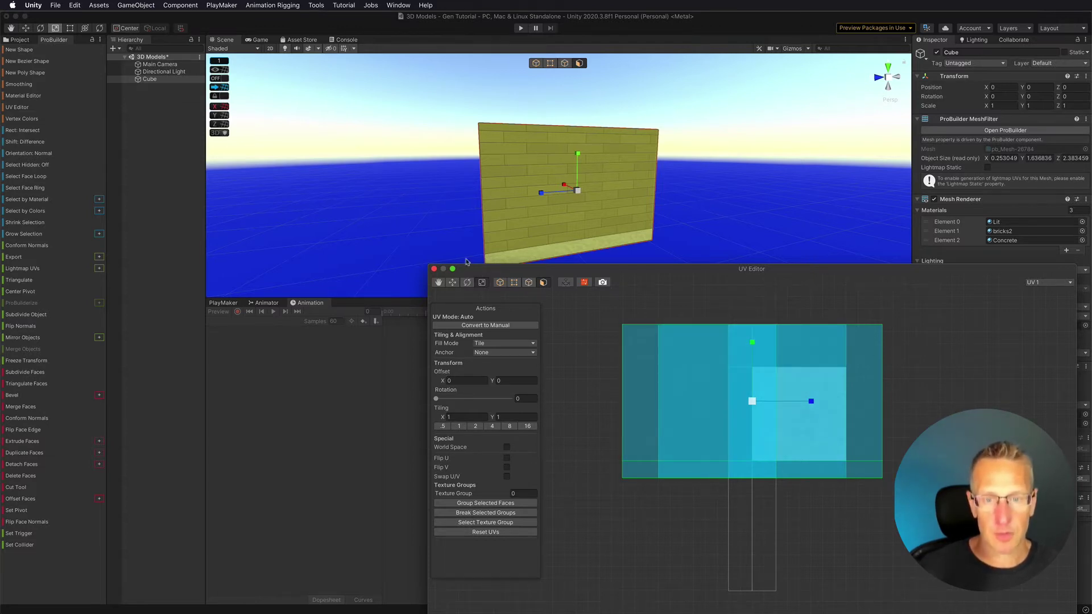
{"action": "left_click_drag", "start_coordinate": [449, 378], "coordinate": [453, 385]}
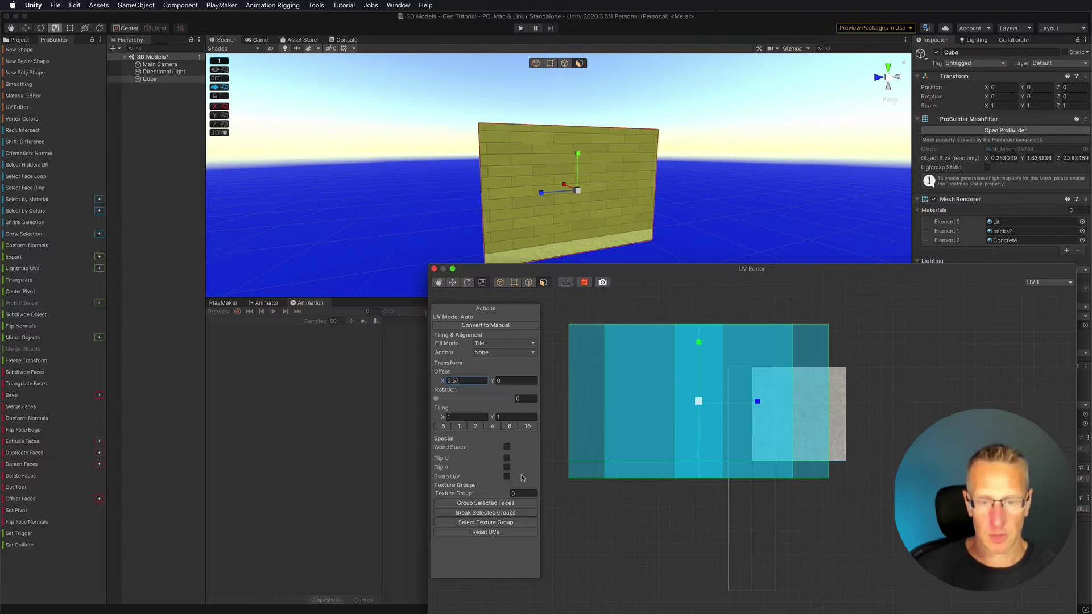
{"action": "key", "text": "w"}
{"action": "left_click", "coordinate": [467, 273]}
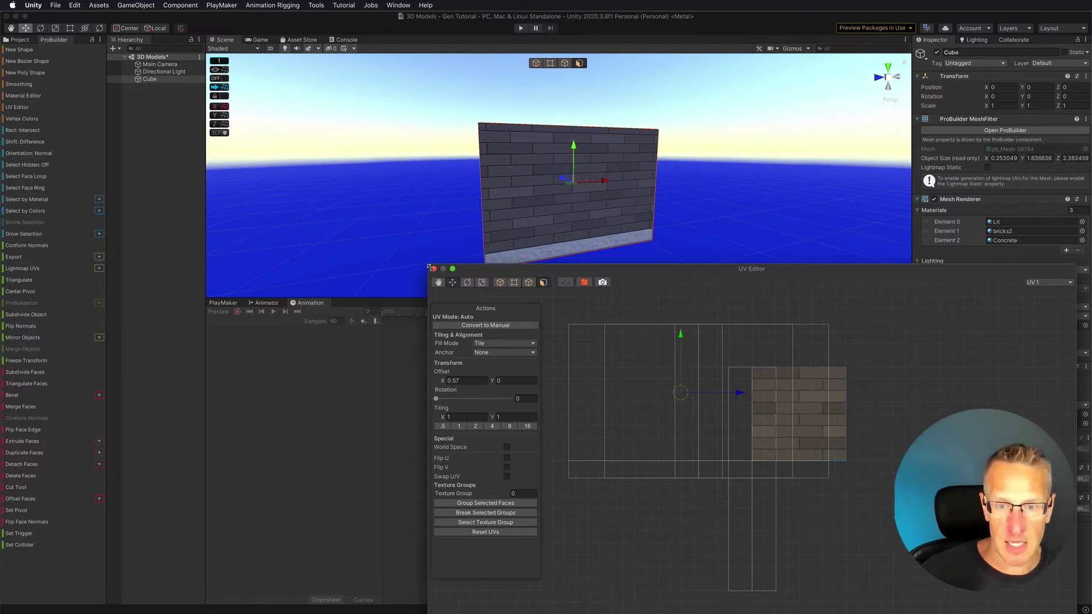
- Close the UV Editor and delete the brick wall Cube
{"action": "left_click", "coordinate": [434, 269]}
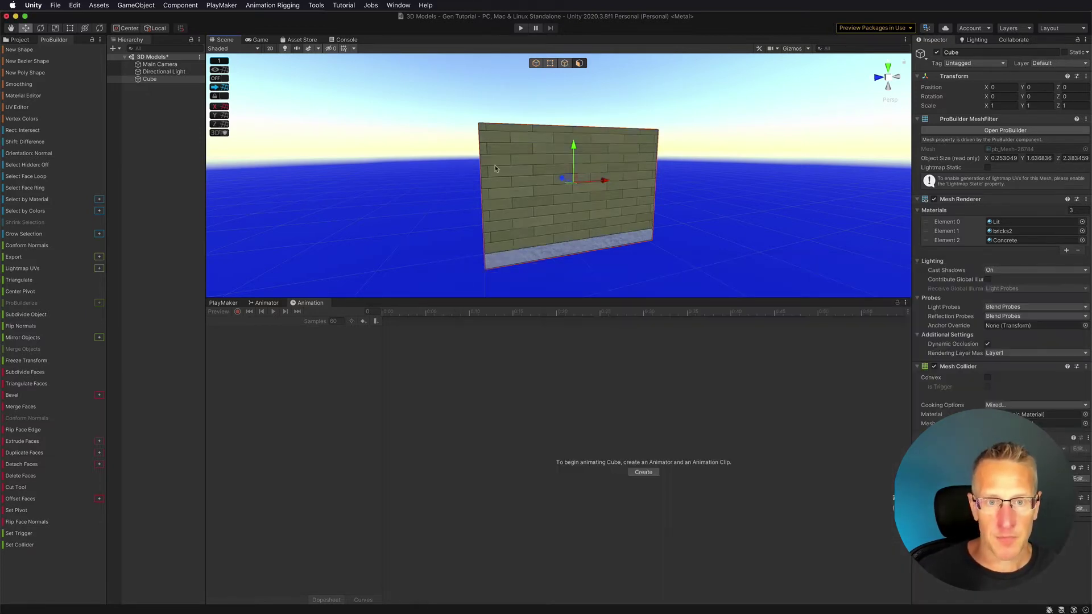
{"action": "left_click", "coordinate": [151, 80]}
{"action": "key", "text": "Delete"}
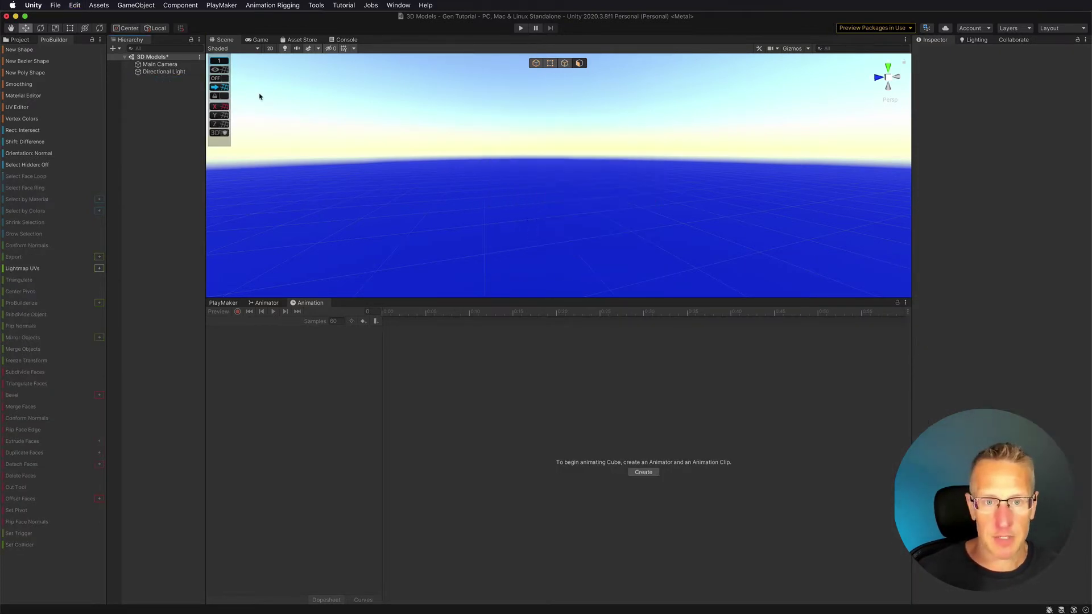
- Add a new ProBuilder cube from the Hierarchy's ProBuilder menu
{"action": "right_click", "coordinate": [163, 86]}
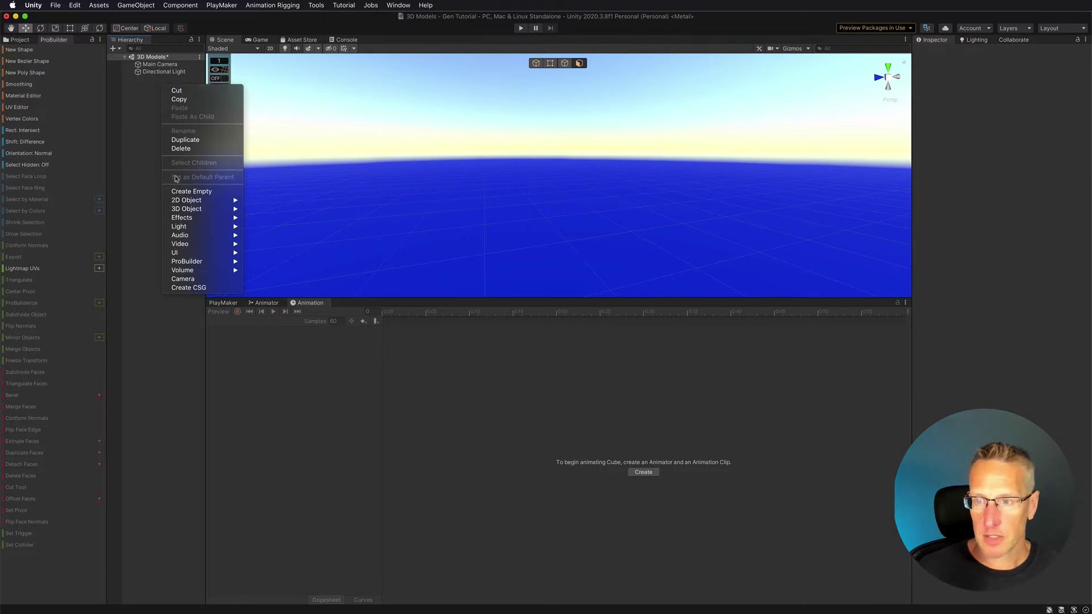
{"action": "mouse_move", "coordinate": [182, 202]}
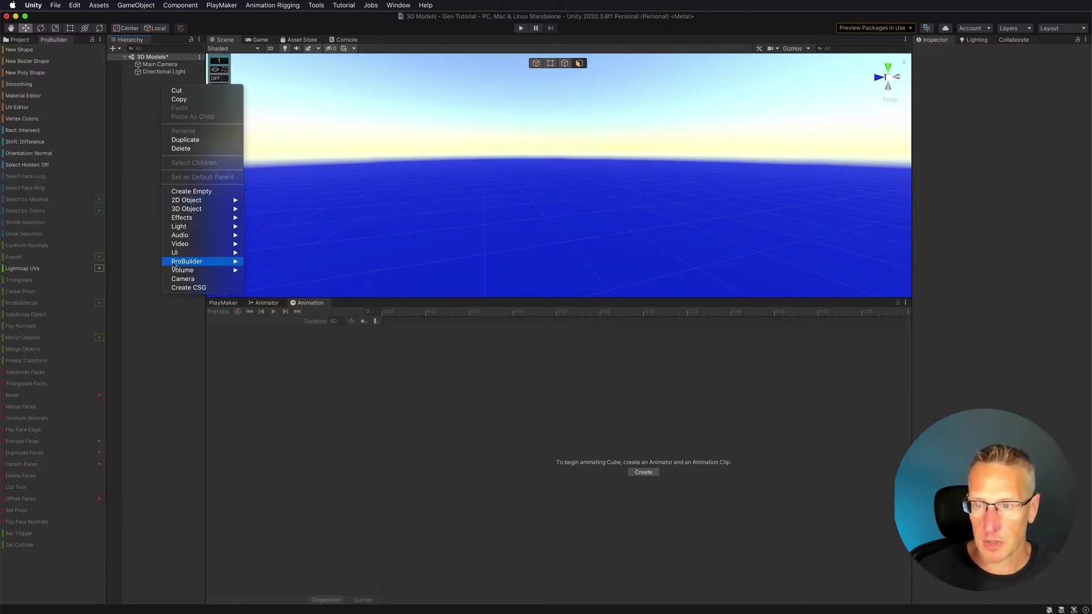
{"action": "mouse_move", "coordinate": [187, 262]}
{"action": "left_click", "coordinate": [264, 265]}
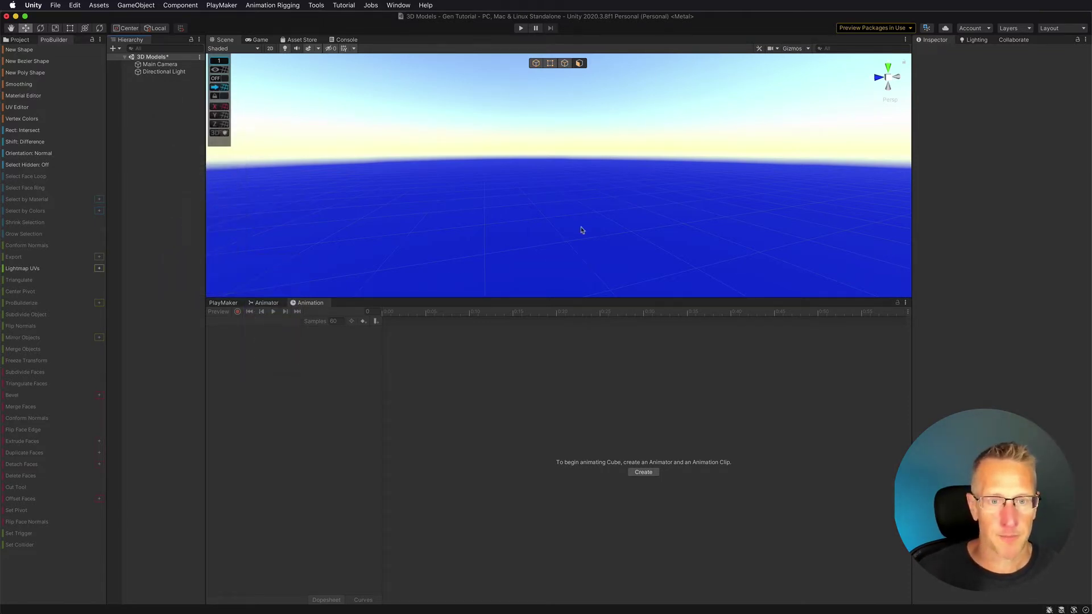
- Enlarge the scene view, frame the new cube and set its Y position to 0
{"action": "left_click_drag", "start_coordinate": [374, 297], "coordinate": [424, 567]}
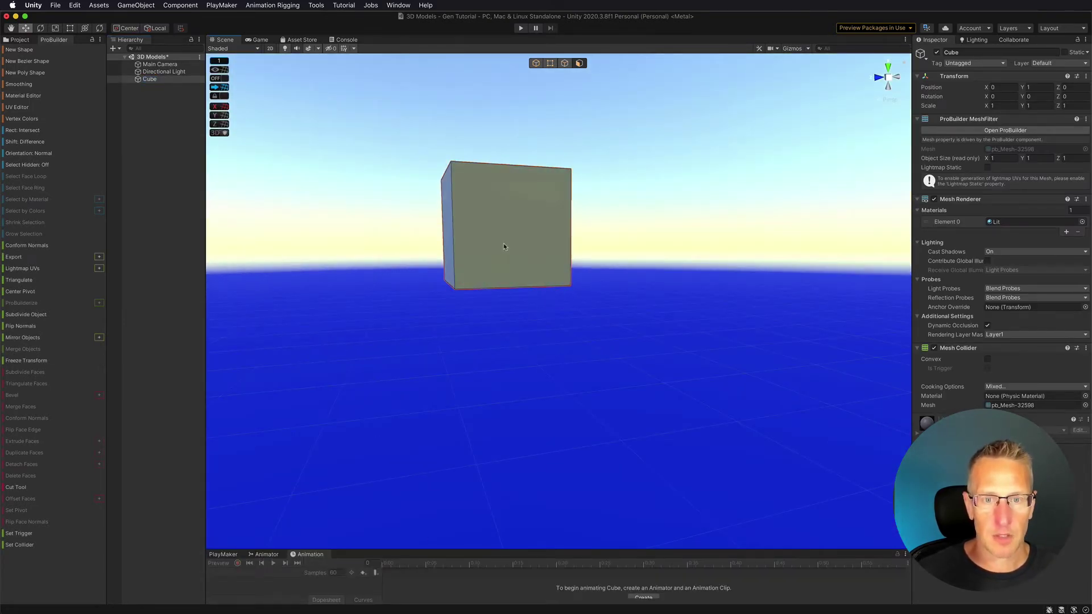
{"action": "key", "text": "f"}
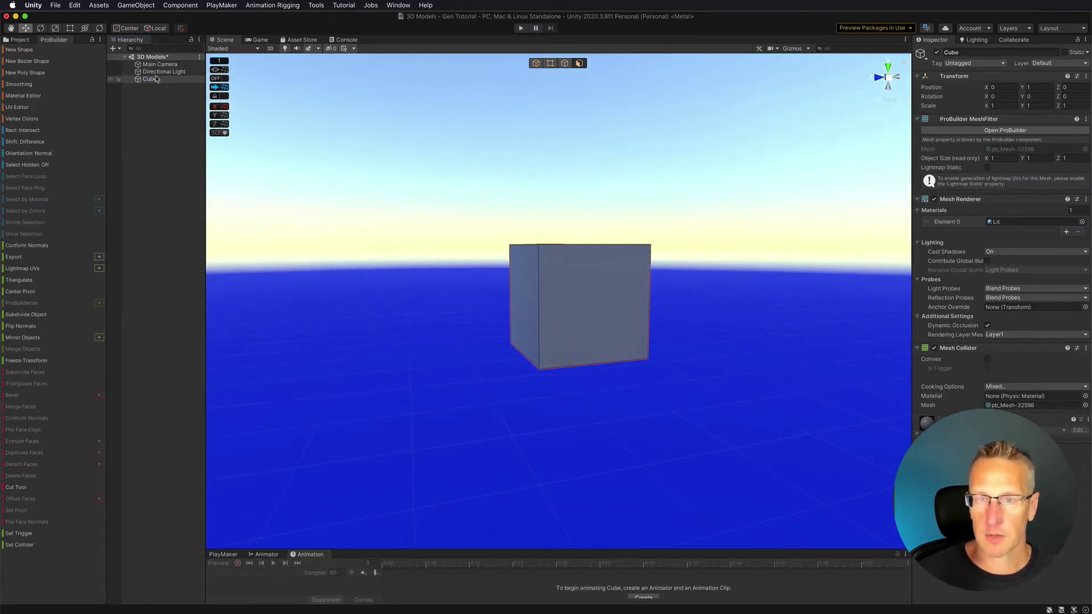
{"action": "left_click", "coordinate": [1036, 89]}
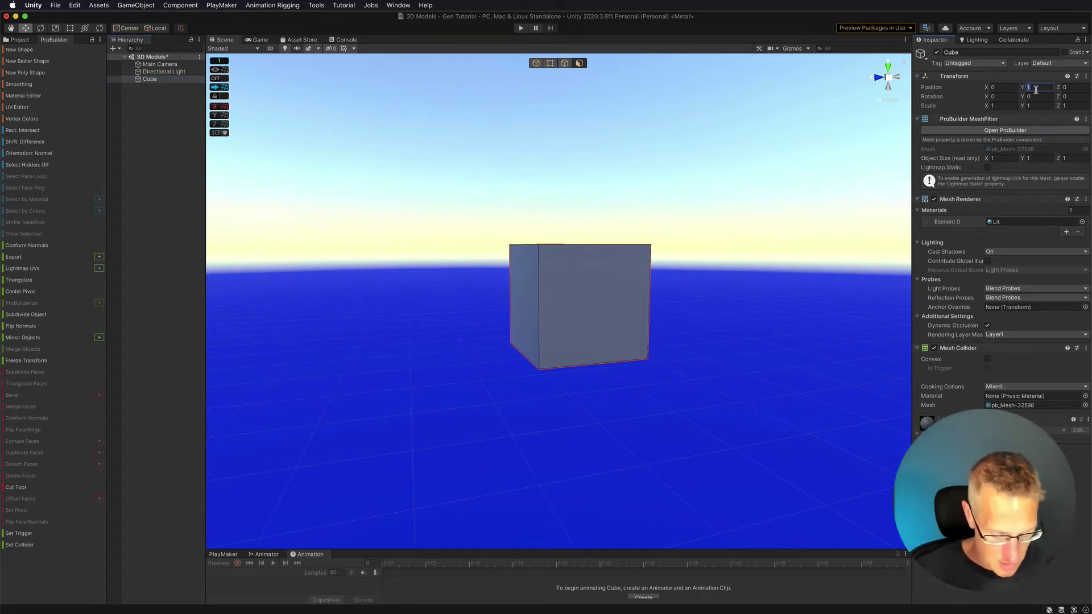
{"action": "type", "text": "0"}
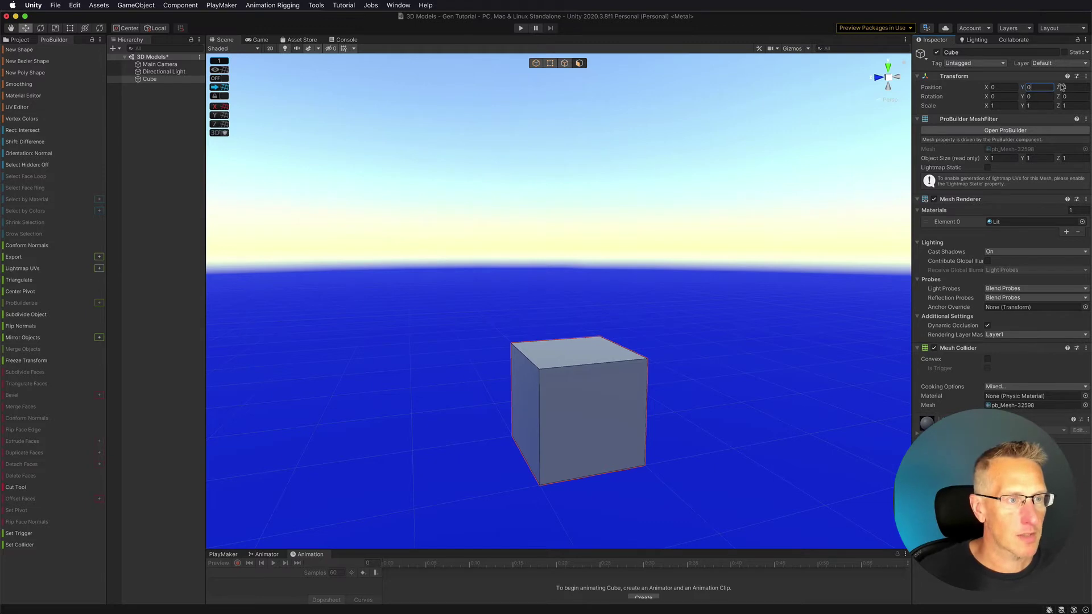
- Push the front face in to narrow the cube to X 0.49 and raise its top to 1.82
{"action": "left_click", "coordinate": [605, 386]}
{"action": "left_click_drag", "start_coordinate": [606, 430], "coordinate": [608, 435]}
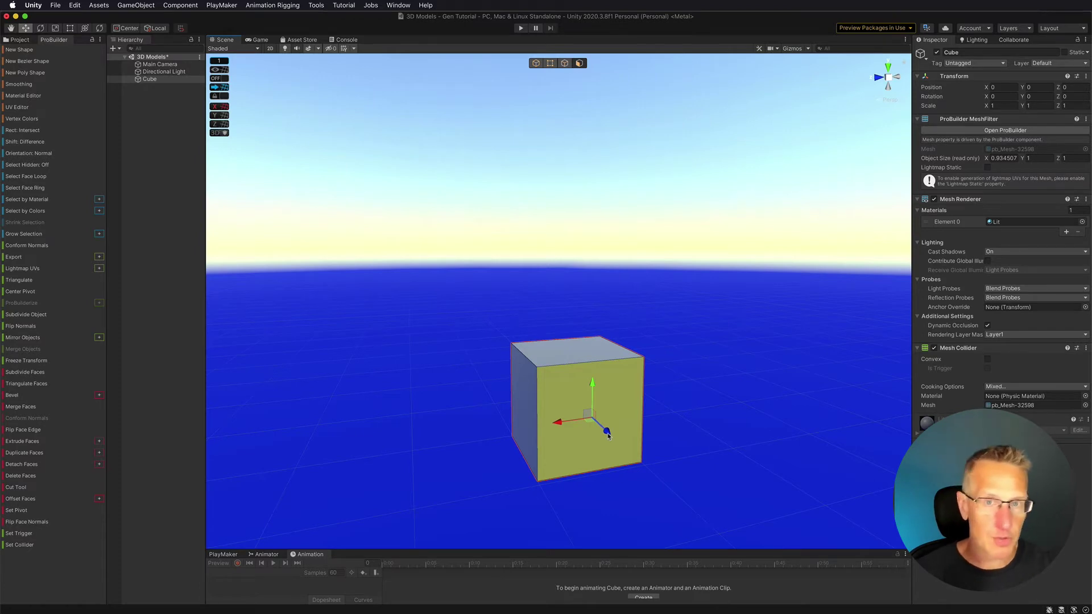
{"action": "left_click_drag", "start_coordinate": [608, 435], "coordinate": [583, 411]}
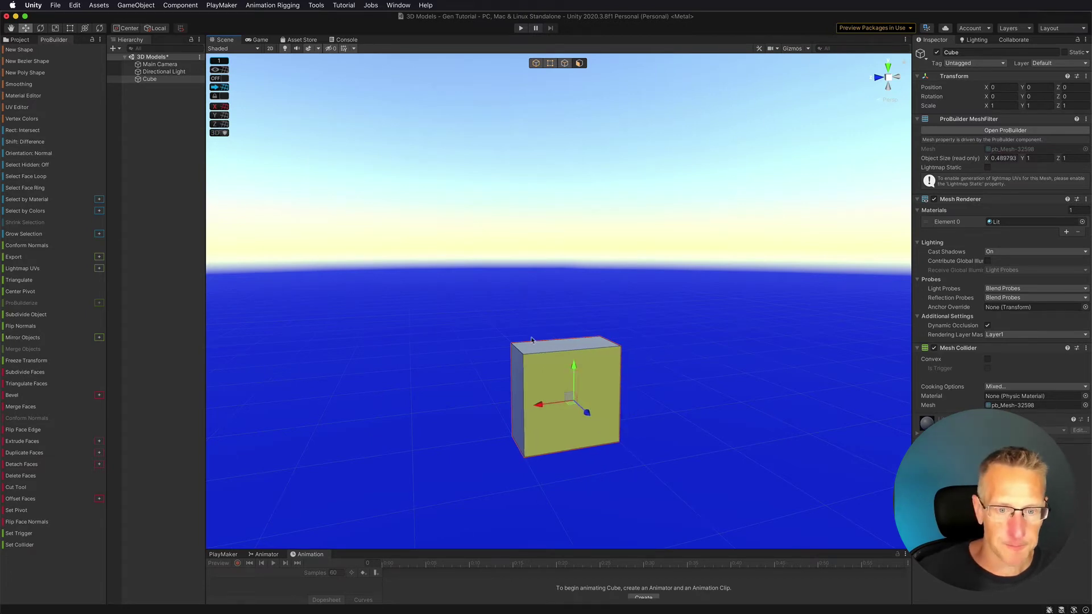
{"action": "left_click", "coordinate": [564, 345]}
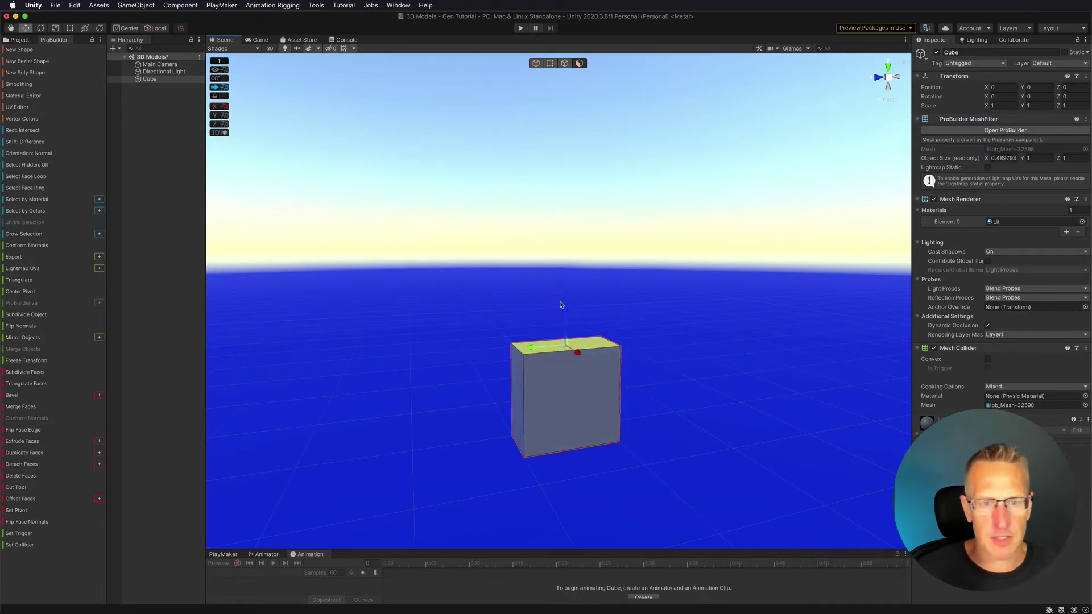
{"action": "left_click_drag", "start_coordinate": [566, 312], "coordinate": [561, 230]}
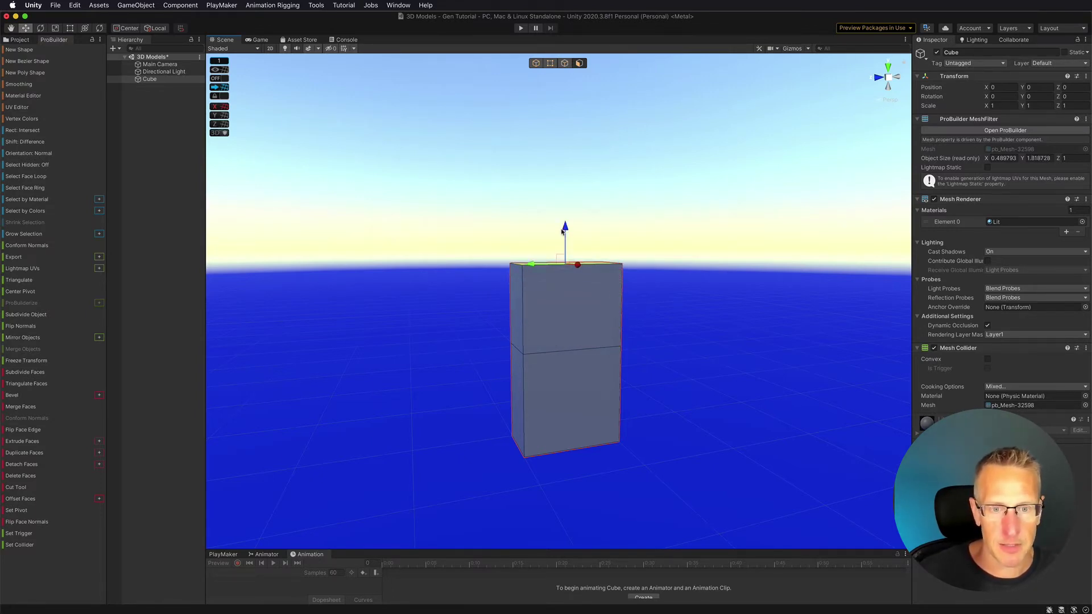
- Scale the block's top narrower and tilt it, bringing the block height to 1.894
{"action": "key", "text": "r"}
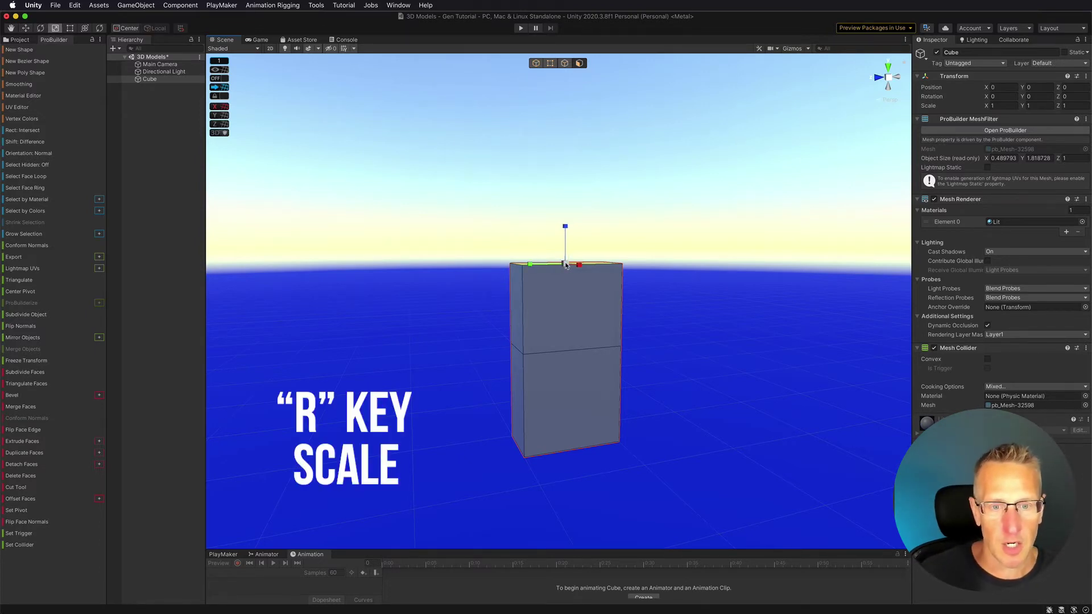
{"action": "left_click_drag", "start_coordinate": [566, 264], "coordinate": [548, 266]}
{"action": "key", "text": "e"}
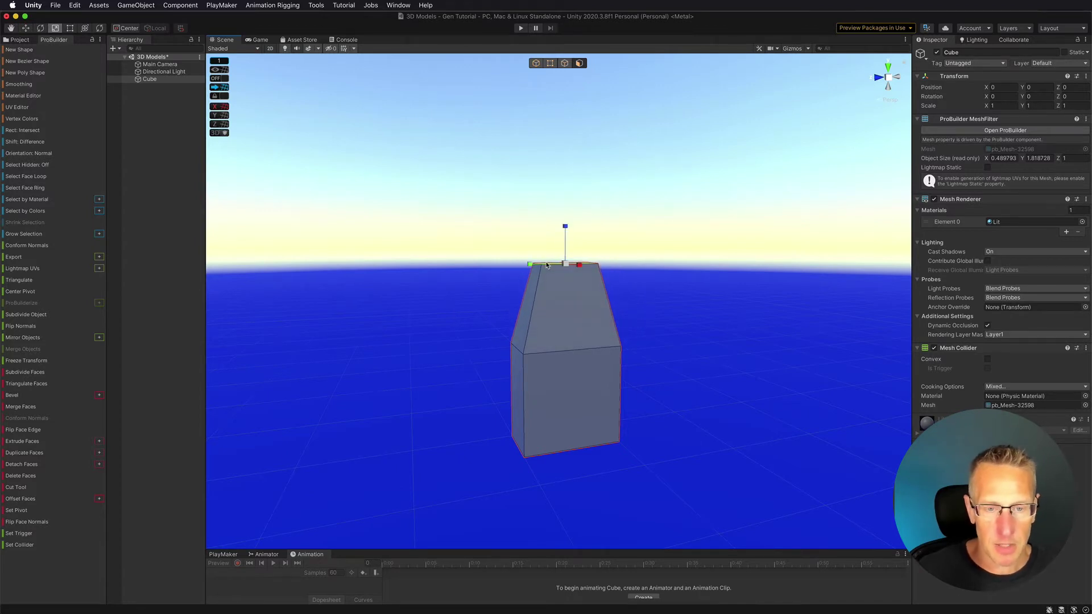
{"action": "key", "text": "e"}
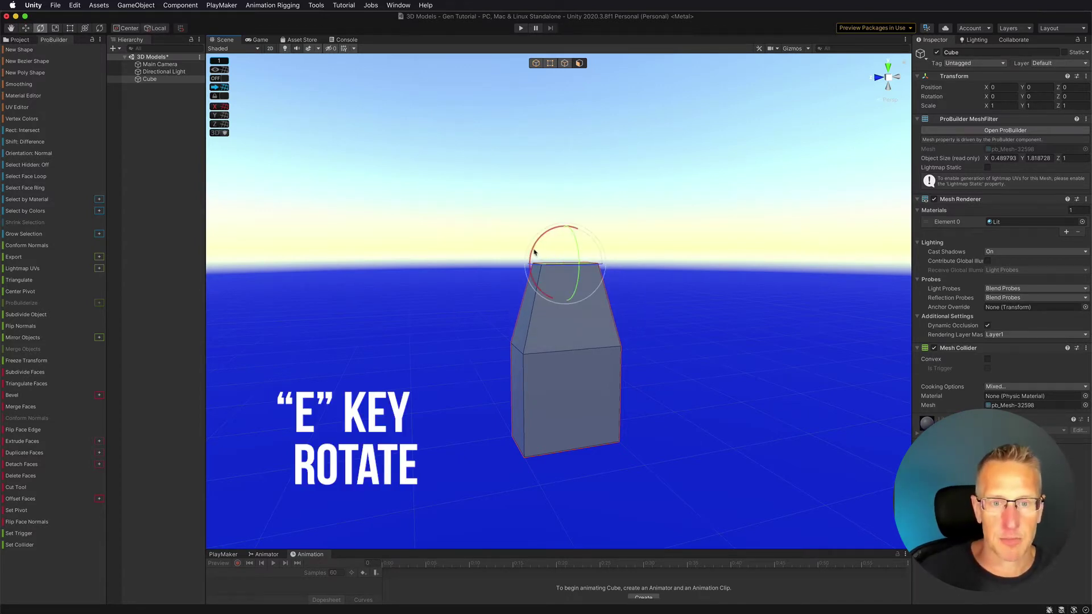
{"action": "left_click_drag", "start_coordinate": [531, 254], "coordinate": [531, 271]}
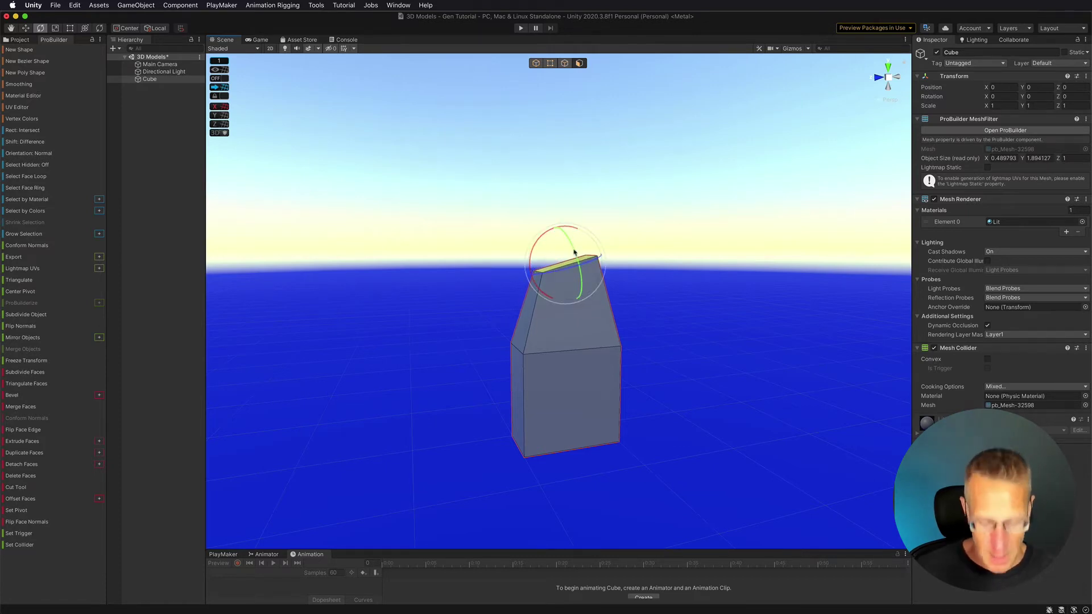
{"action": "key", "text": "r"}
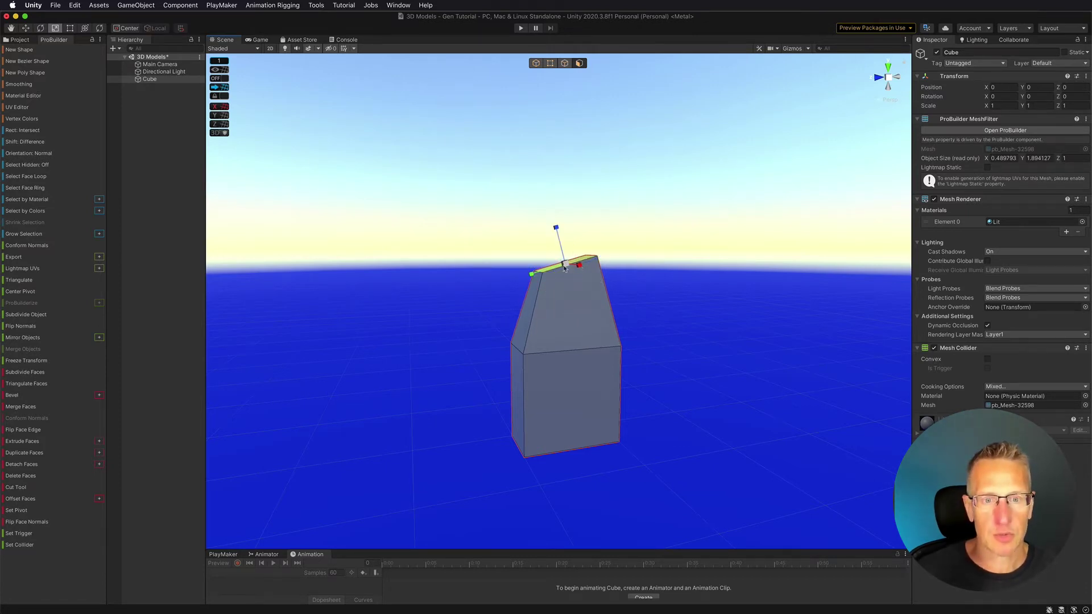
{"action": "left_click_drag", "start_coordinate": [569, 266], "coordinate": [535, 250], "text": "alt"}
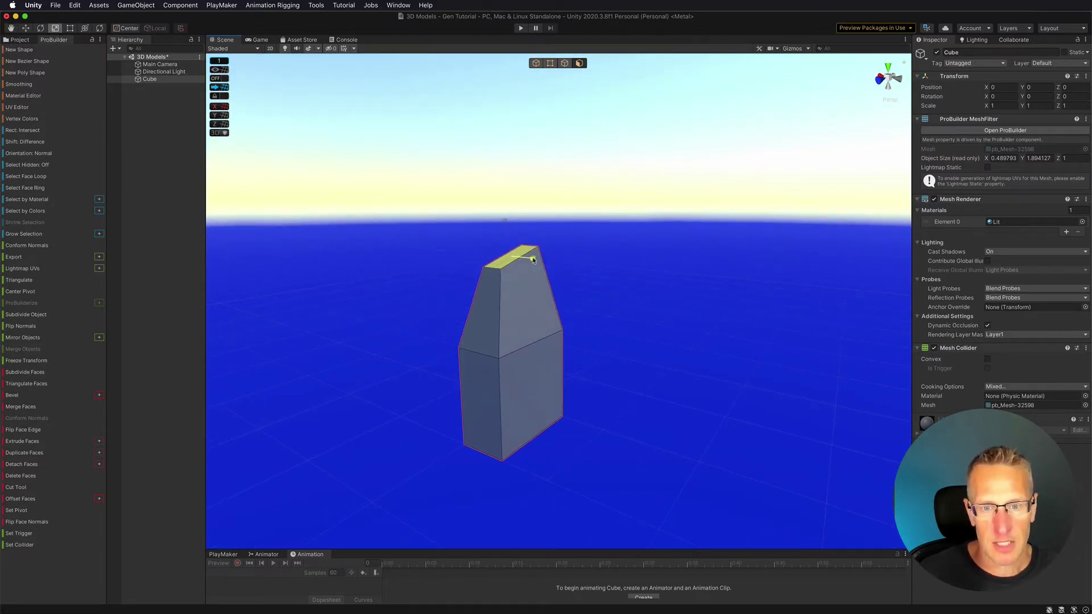
{"action": "mouse_move", "coordinate": [554, 278]}
{"action": "left_mouse_down", "text": "alt"}
{"action": "mouse_move", "coordinate": [570, 296]}
{"action": "mouse_move", "coordinate": [470, 273]}
{"action": "left_mouse_up", "text": "alt"}
{"action": "left_click_drag", "start_coordinate": [507, 360], "coordinate": [537, 391], "text": "alt"}
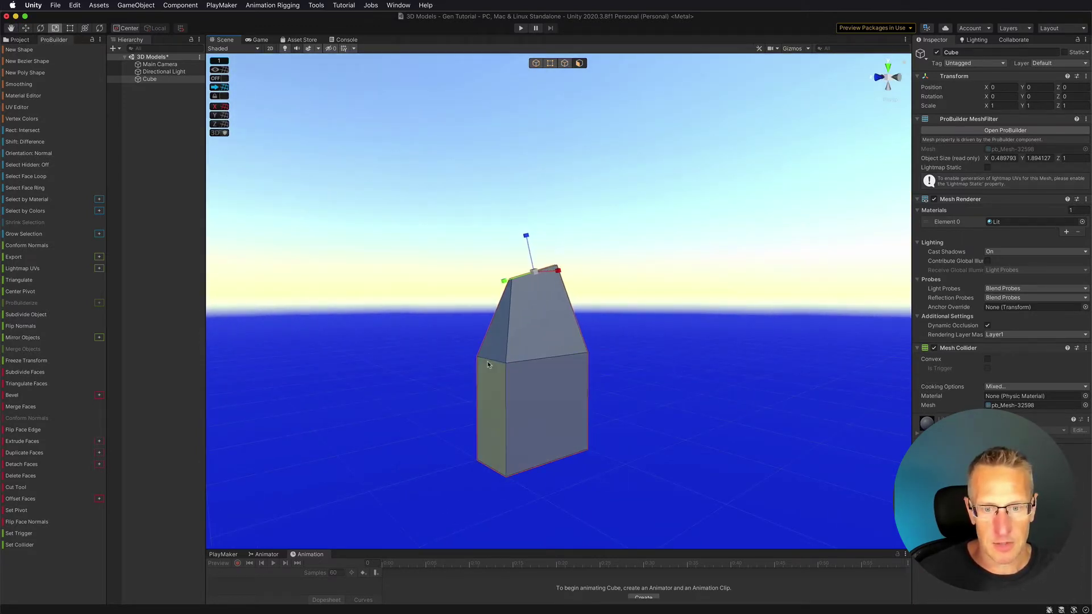
- Nudge one short edge of the block slightly, giving a depth of Z 1.001
{"action": "left_click", "coordinate": [564, 63]}
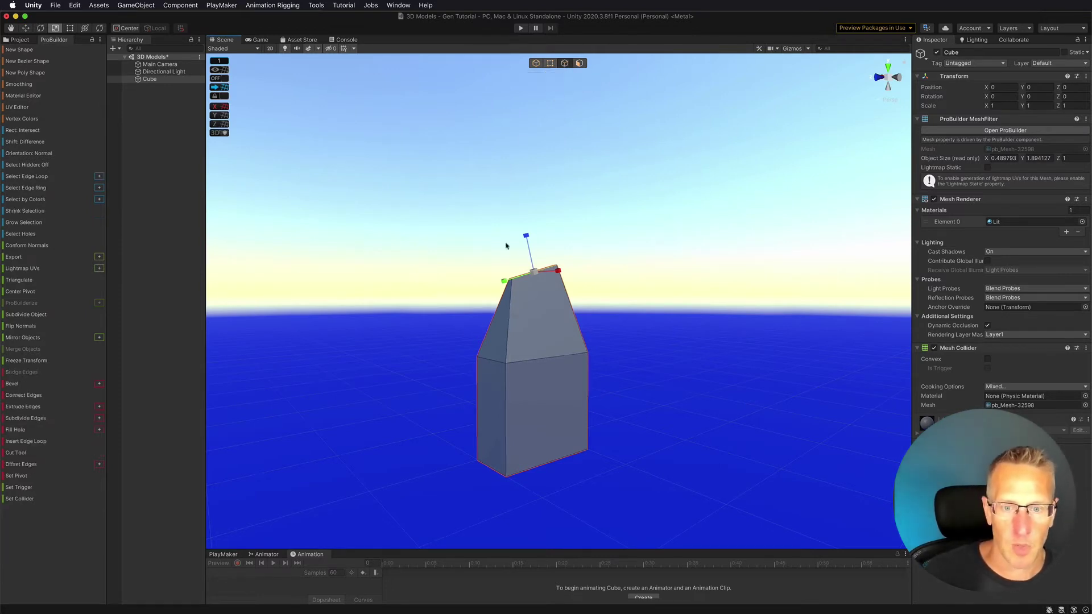
{"action": "left_click", "coordinate": [493, 362]}
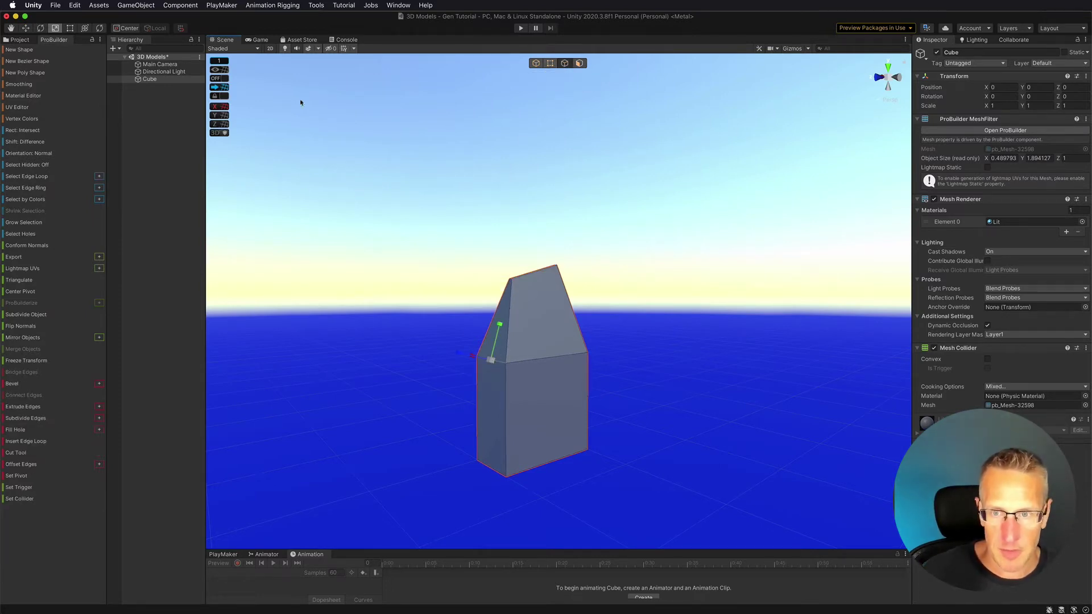
{"action": "key", "text": "w"}
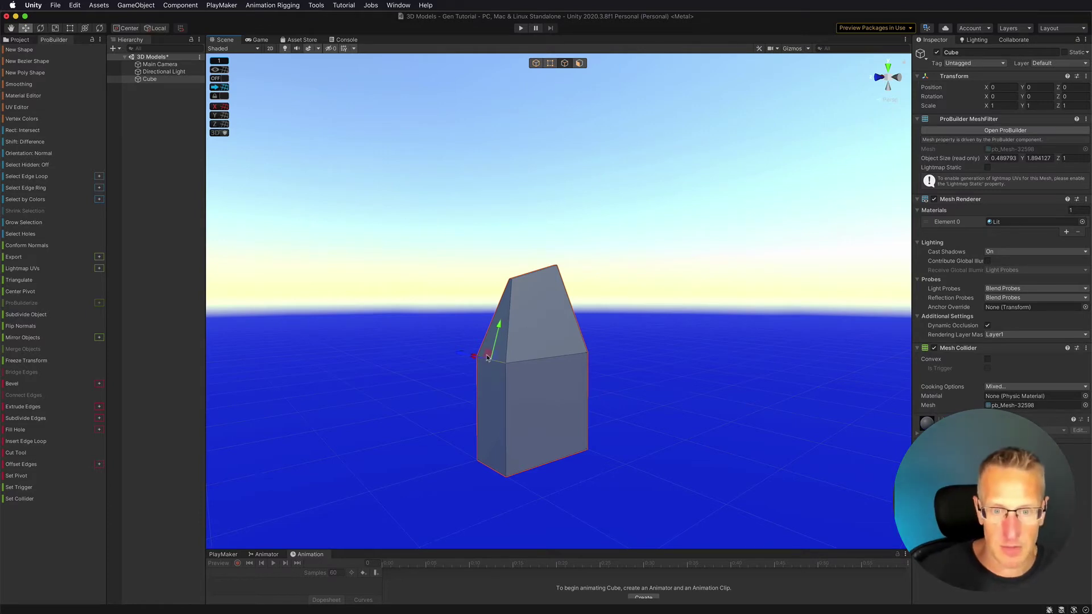
{"action": "left_click_drag", "start_coordinate": [487, 357], "coordinate": [595, 324]}
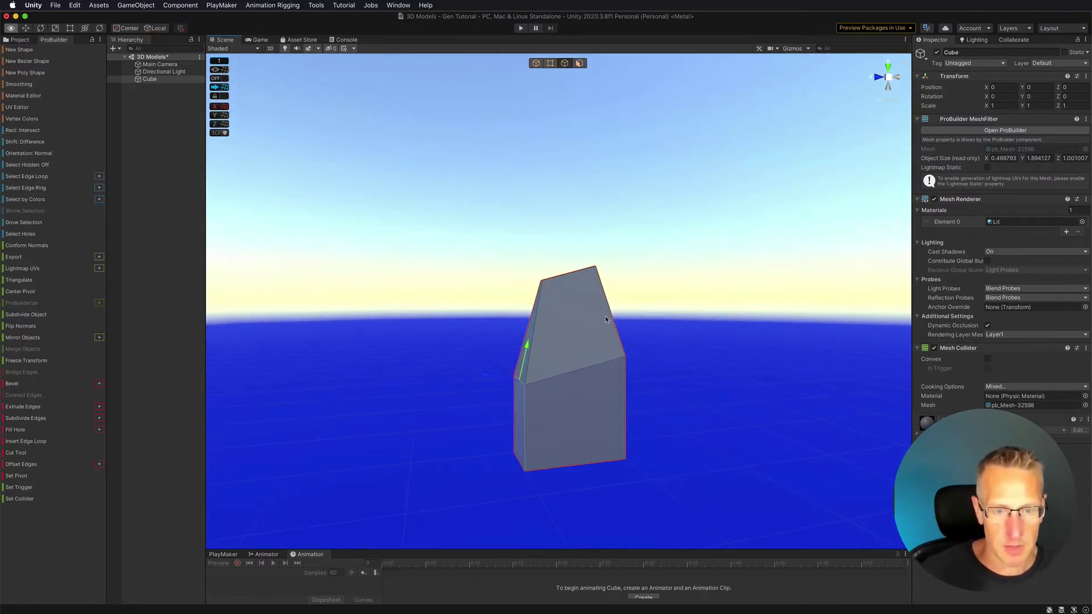
{"action": "left_click", "coordinate": [564, 331]}
- Switch to face selection and pick the top and lower front faces
{"action": "left_click", "coordinate": [578, 63]}
{"action": "left_click", "coordinate": [575, 324]}
{"action": "left_click", "coordinate": [568, 417], "text": "shift"}
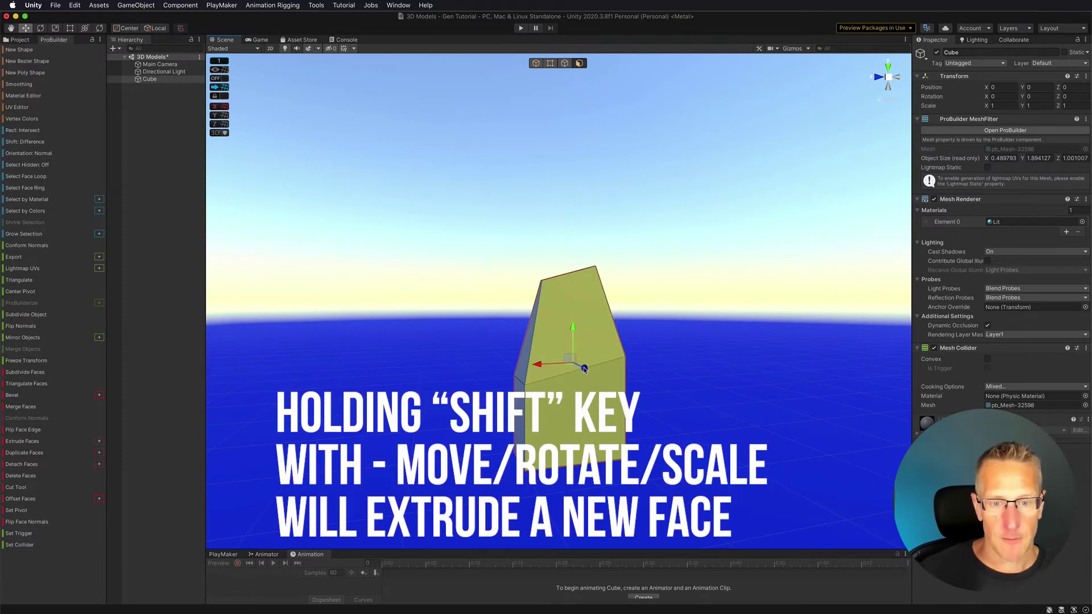
- Inset the slab's front face with the scale gizmo to form a bevelled border
{"action": "left_click", "coordinate": [55, 28]}
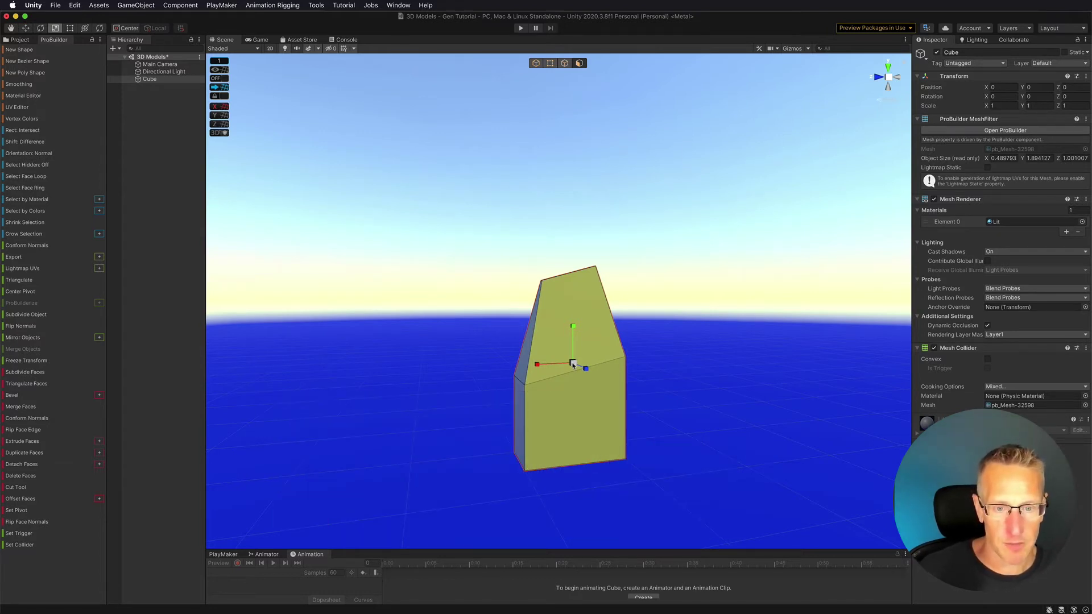
{"action": "left_click_drag", "start_coordinate": [572, 364], "coordinate": [570, 366], "text": "shift"}
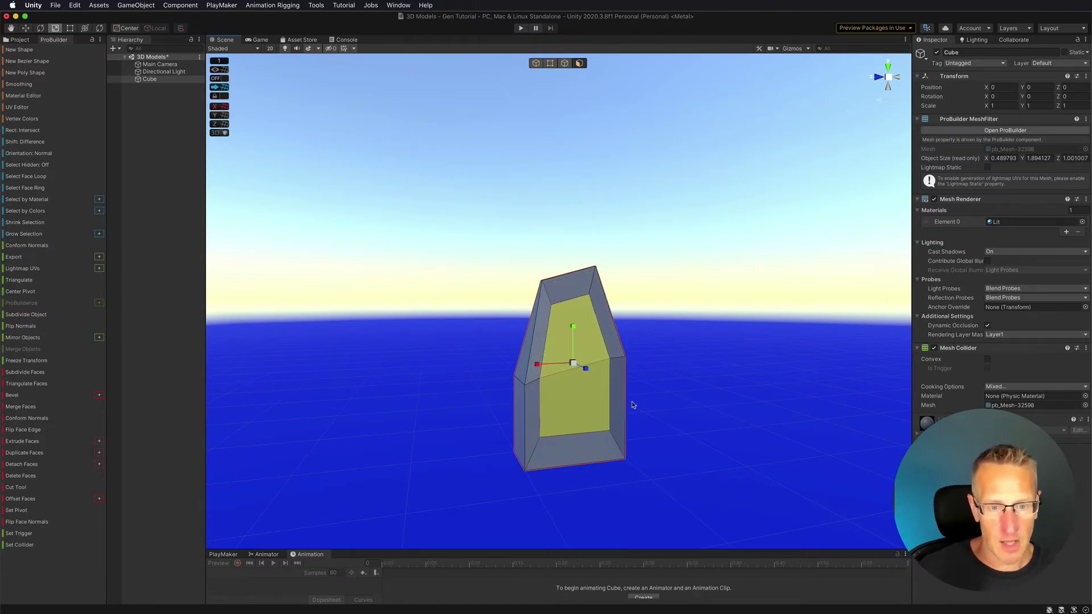
{"action": "left_click_drag", "start_coordinate": [466, 407], "coordinate": [356, 333], "text": "alt"}
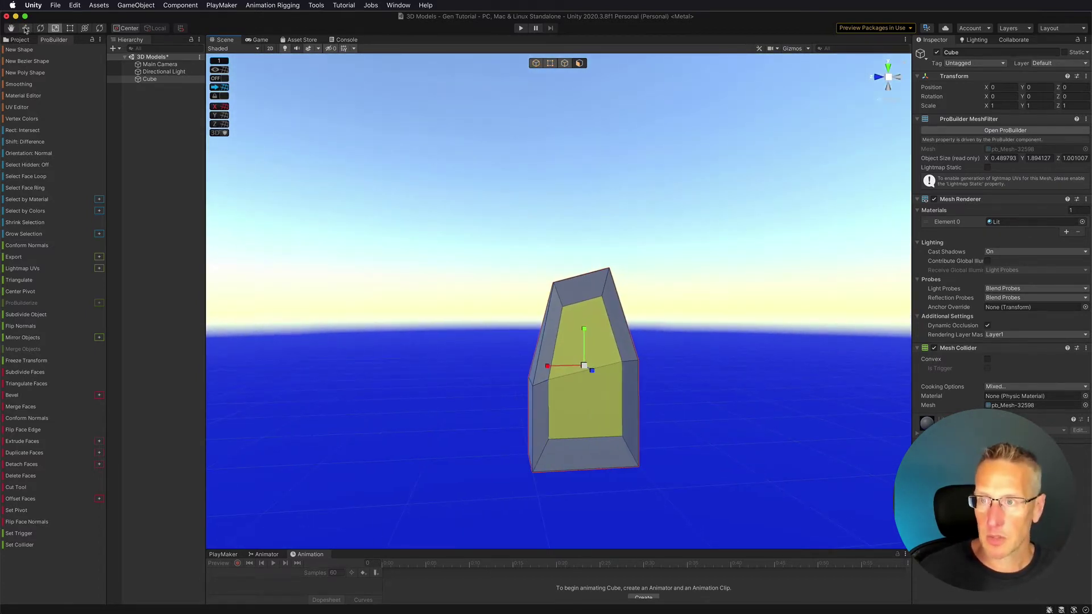
{"action": "mouse_move", "coordinate": [607, 391]}
{"action": "left_mouse_down", "text": "alt"}
{"action": "mouse_move", "coordinate": [576, 363]}
{"action": "mouse_move", "coordinate": [650, 371]}
{"action": "mouse_move", "coordinate": [441, 366]}
{"action": "mouse_move", "coordinate": [598, 376]}
{"action": "left_mouse_up", "text": "alt"}
{"action": "left_click_drag", "start_coordinate": [663, 405], "coordinate": [653, 386], "text": "alt"}
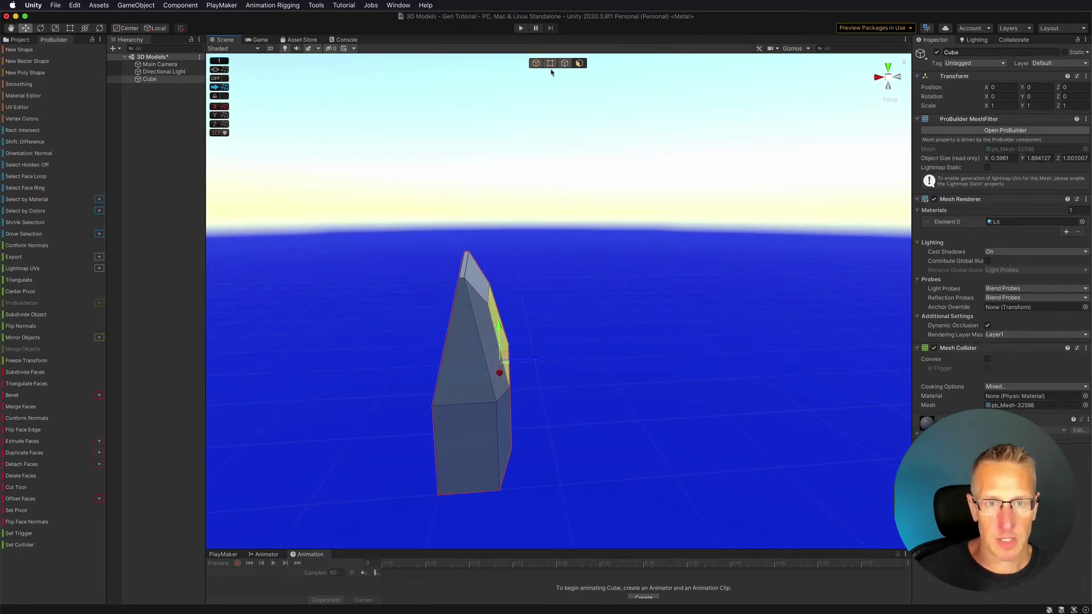
- Select three vertices and move them, reshaping the slab to X 0.596 by Z 1.034
{"action": "left_click", "coordinate": [549, 63]}
{"action": "left_click", "coordinate": [496, 405]}
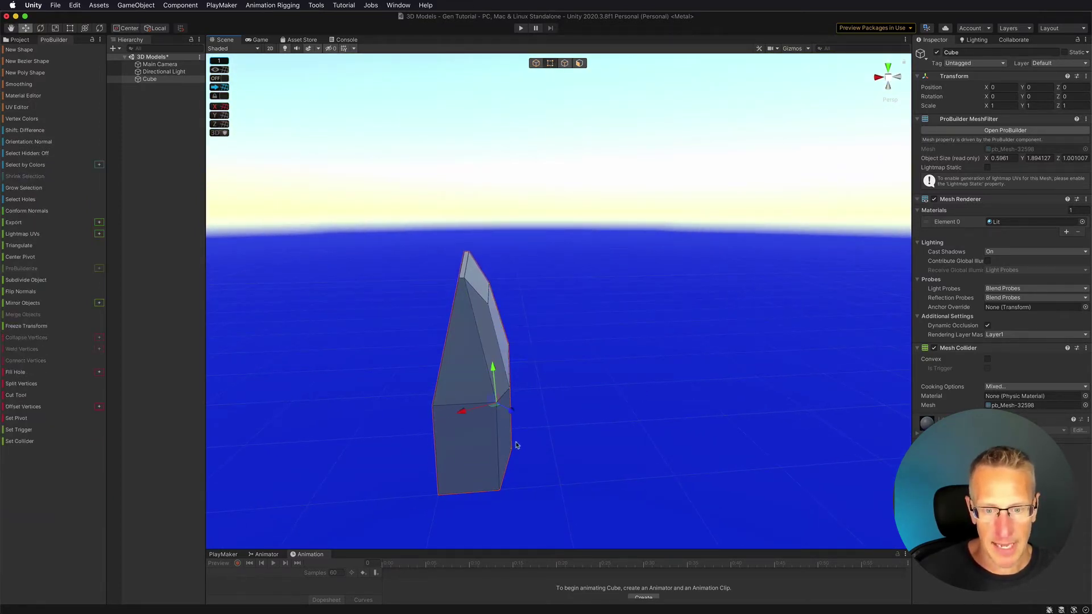
{"action": "left_click_drag", "start_coordinate": [629, 453], "coordinate": [624, 390], "text": "alt"}
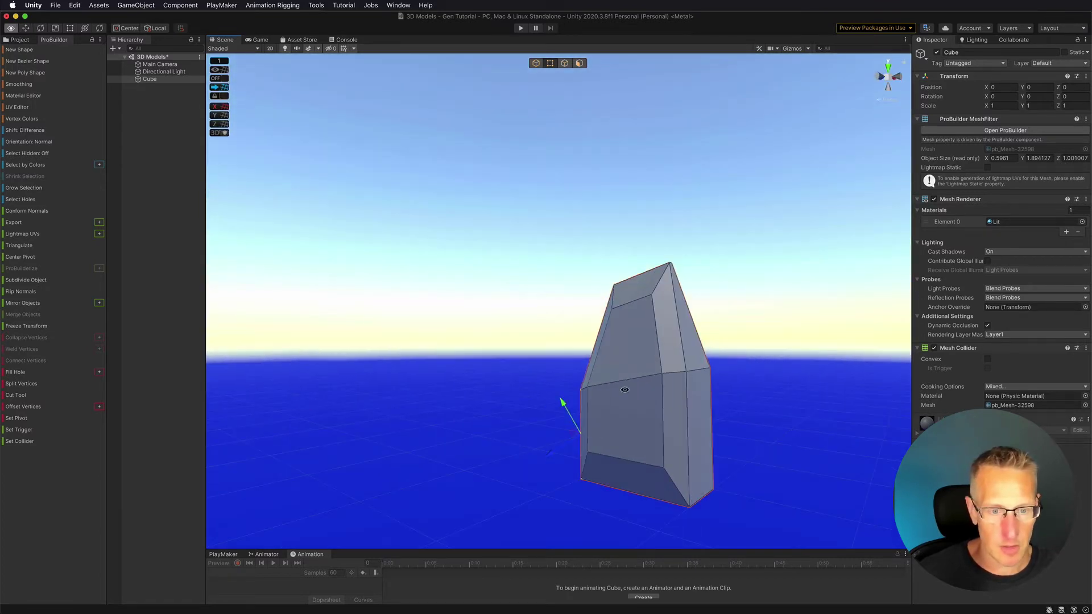
{"action": "left_click", "coordinate": [686, 374], "text": "shift"}
{"action": "left_click", "coordinate": [689, 508], "text": "shift"}
{"action": "left_click_drag", "start_coordinate": [598, 440], "coordinate": [504, 436], "text": "alt"}
{"action": "left_click_drag", "start_coordinate": [625, 449], "coordinate": [564, 452]}
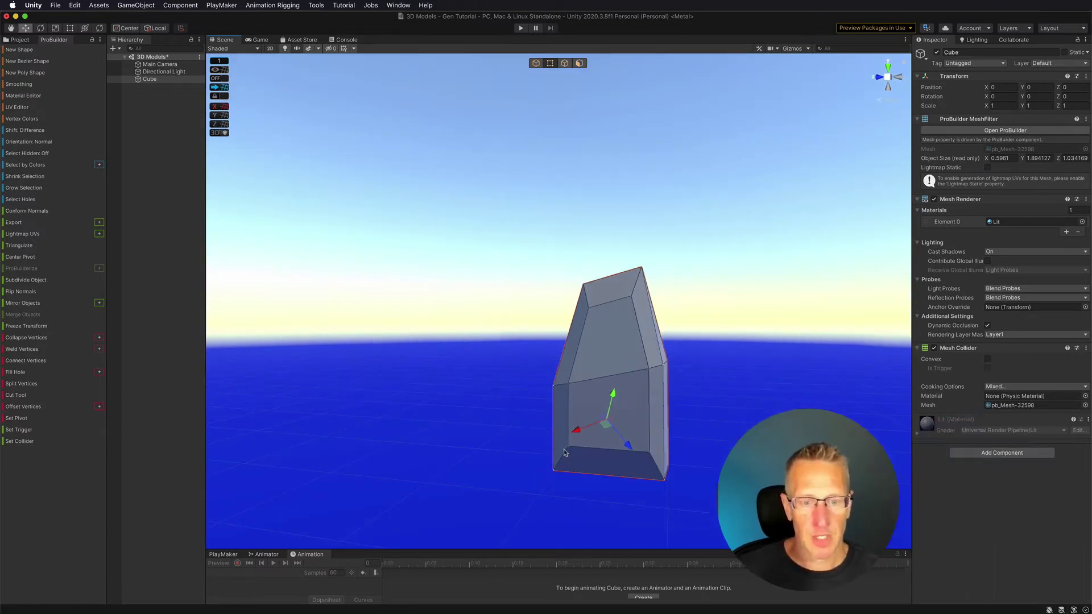
- Select the bottom front vertices, then deselect and reselect the slab object
{"action": "left_click", "coordinate": [621, 433]}
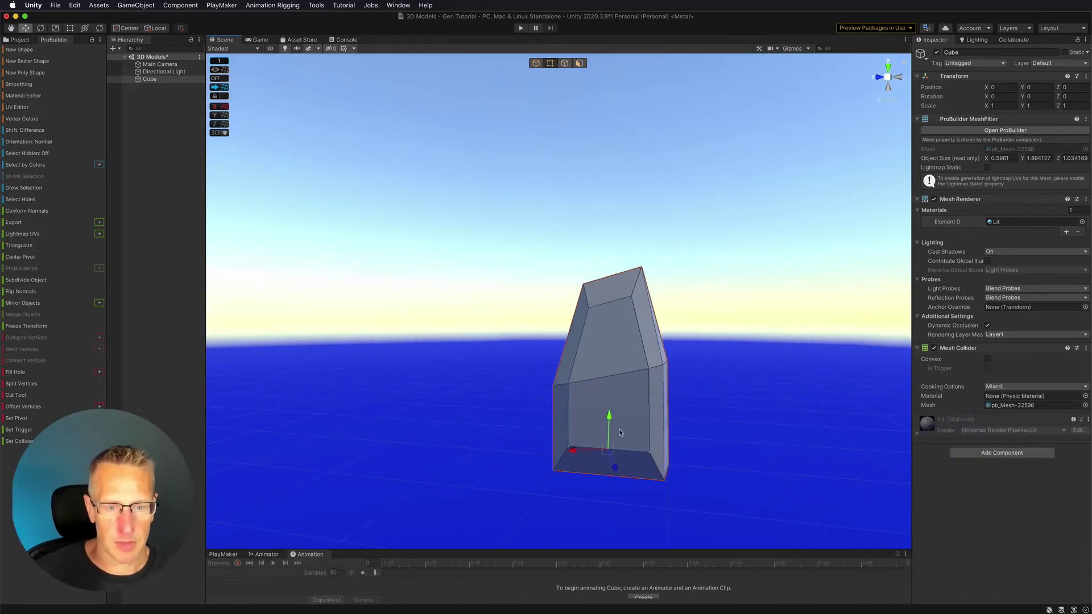
{"action": "left_click", "coordinate": [608, 431]}
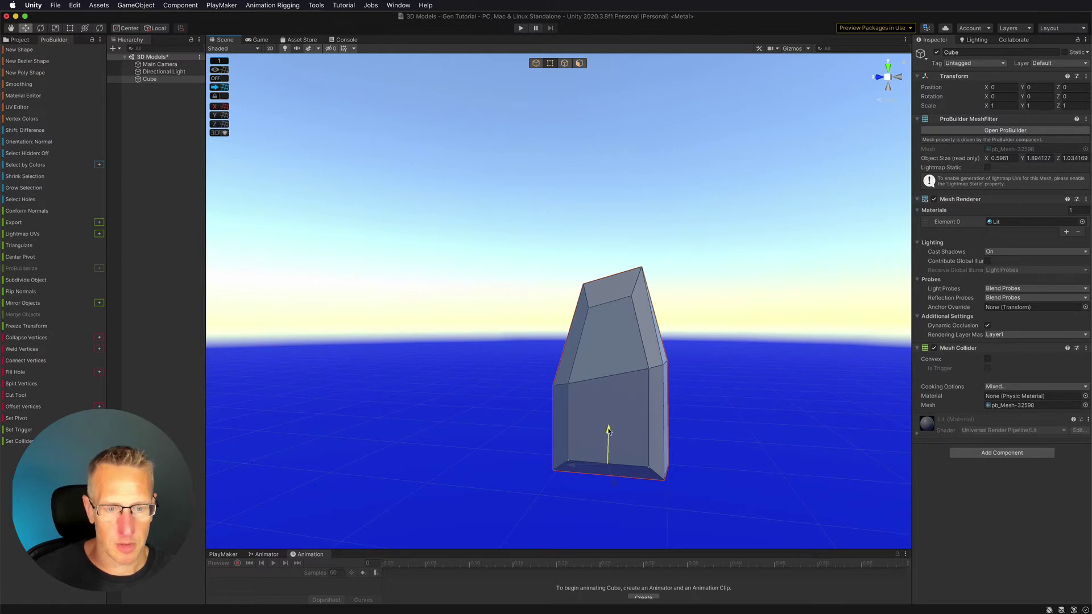
{"action": "left_click", "coordinate": [475, 410]}
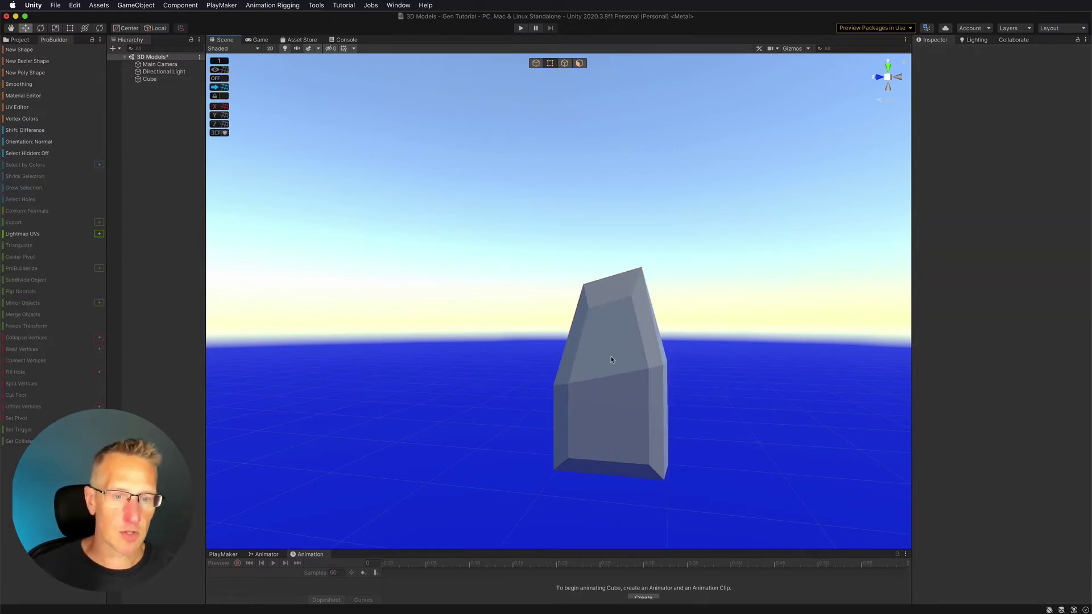
{"action": "left_click", "coordinate": [612, 359]}
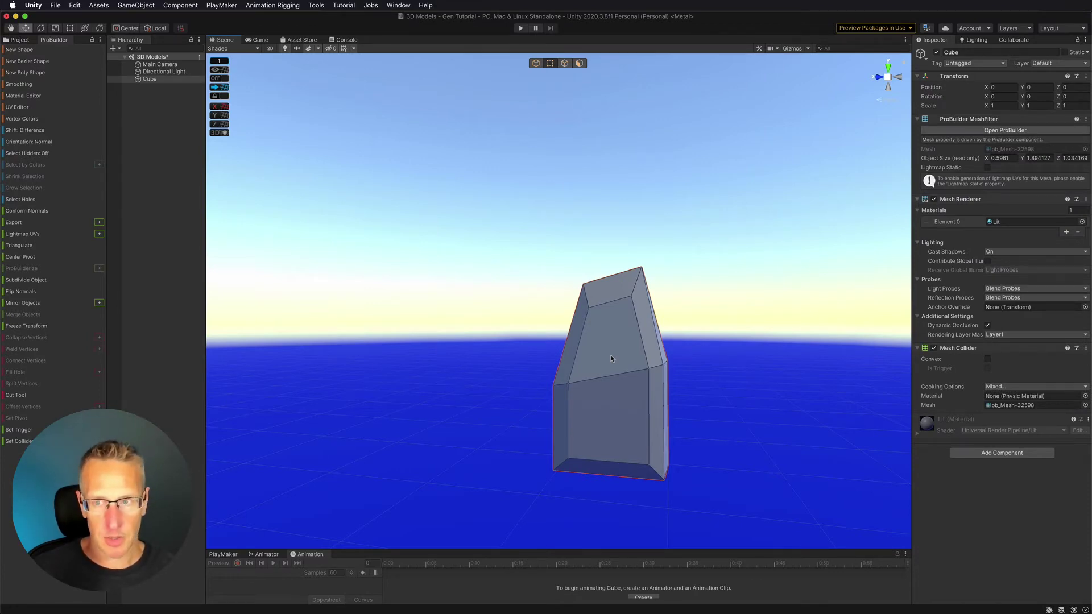
- Create a 'Stone Slab' material in the Materials folder and drag it onto the slab
{"action": "left_click", "coordinate": [18, 40]}
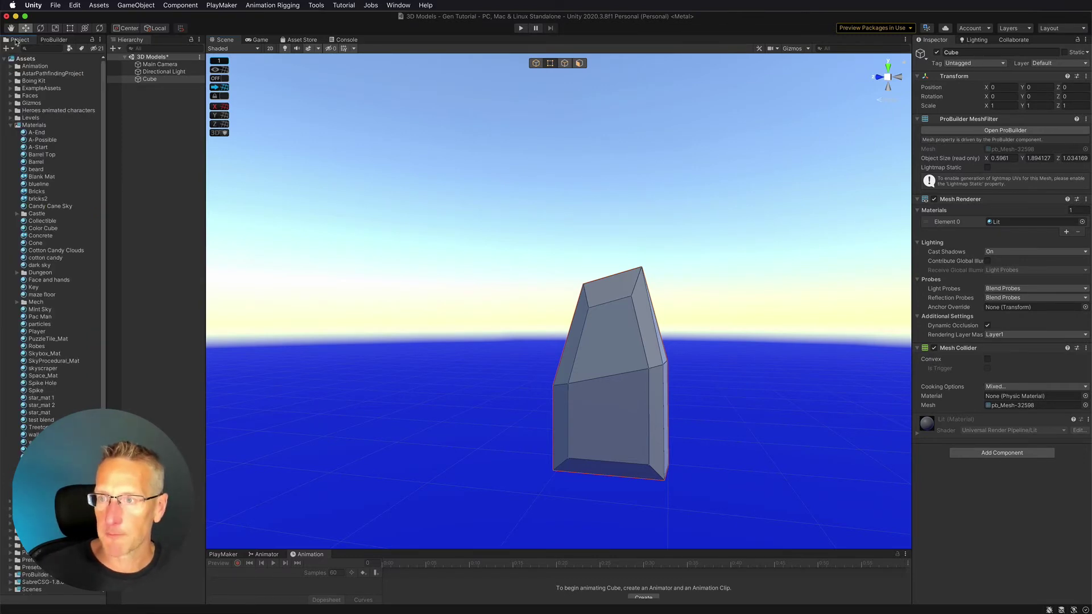
{"action": "right_click", "coordinate": [34, 125]}
{"action": "mouse_move", "coordinate": [45, 129]}
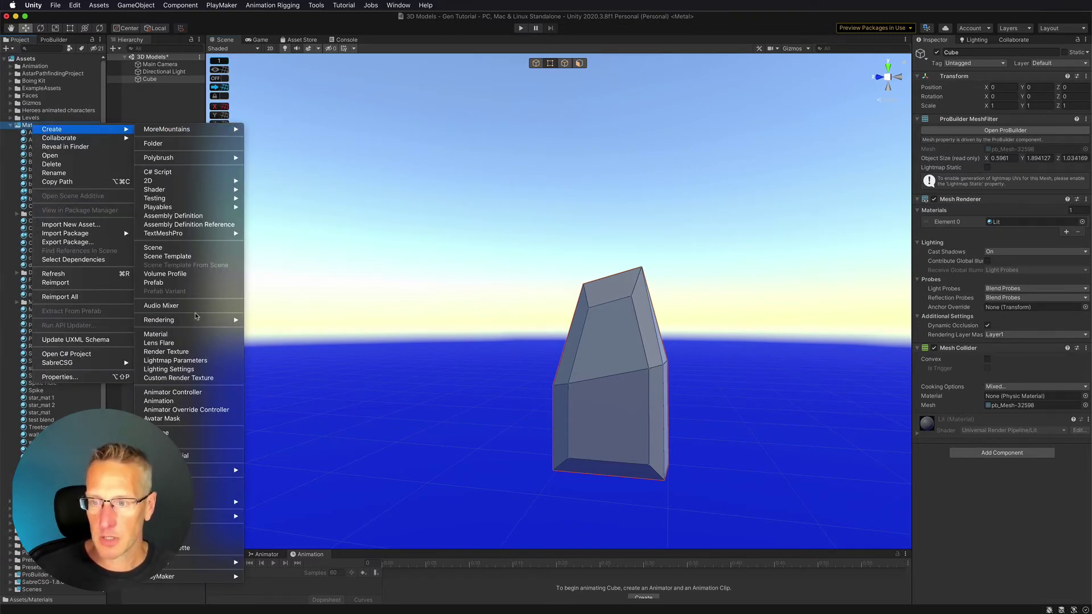
{"action": "left_click", "coordinate": [178, 334]}
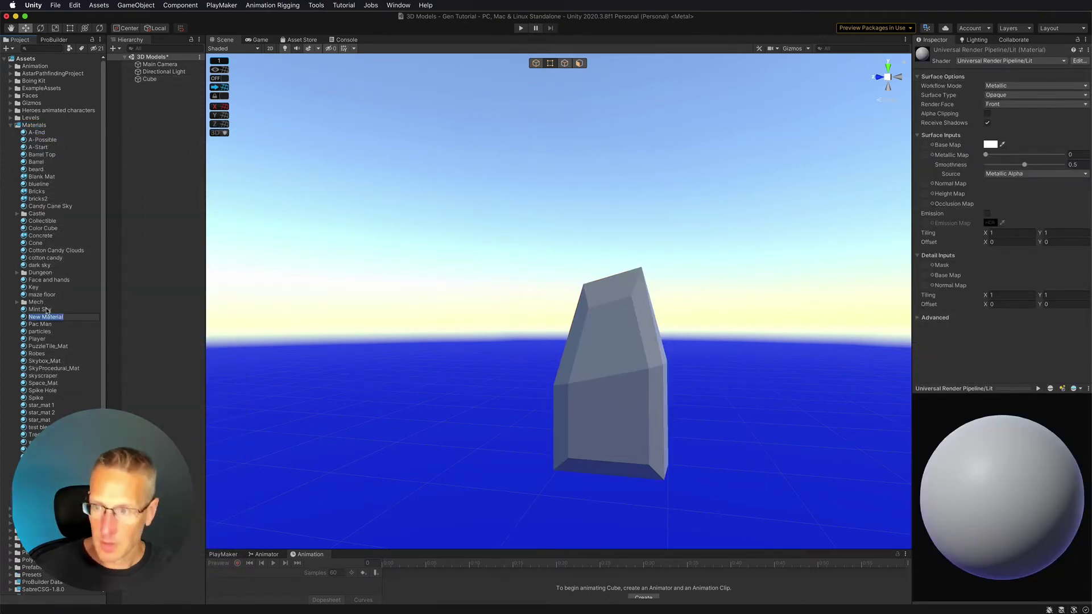
{"action": "type", "text": "Stone Slab"}
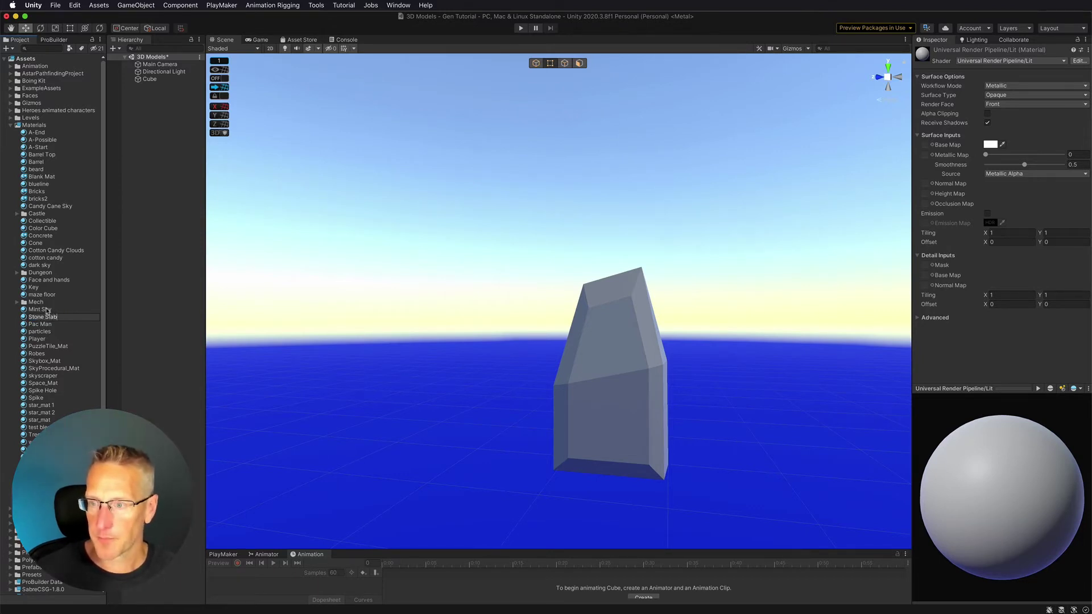
{"action": "key", "text": "Return"}
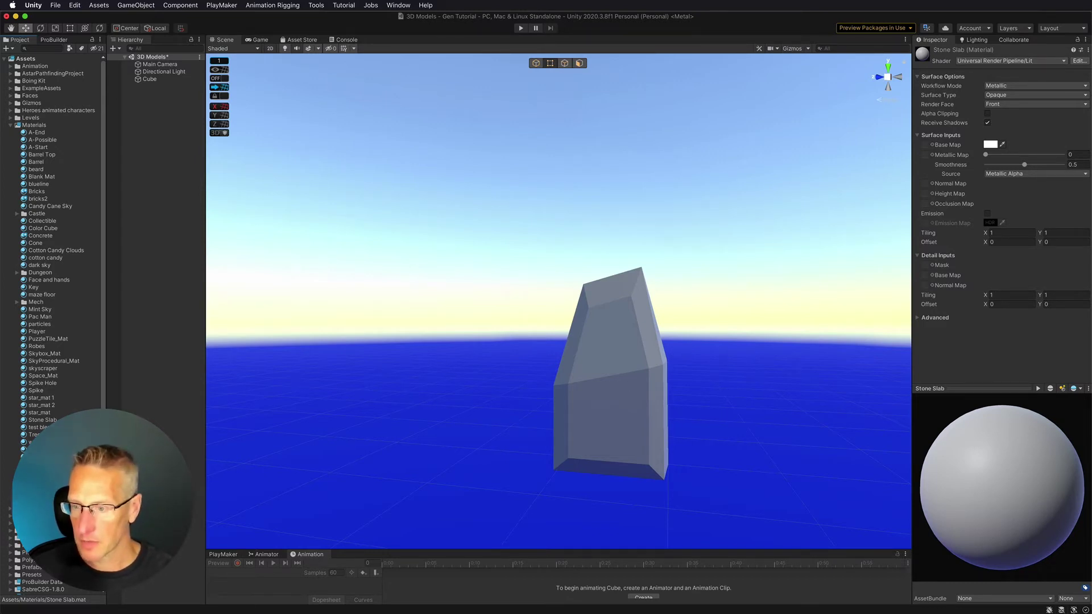
{"action": "left_click_drag", "start_coordinate": [24, 419], "coordinate": [566, 384]}
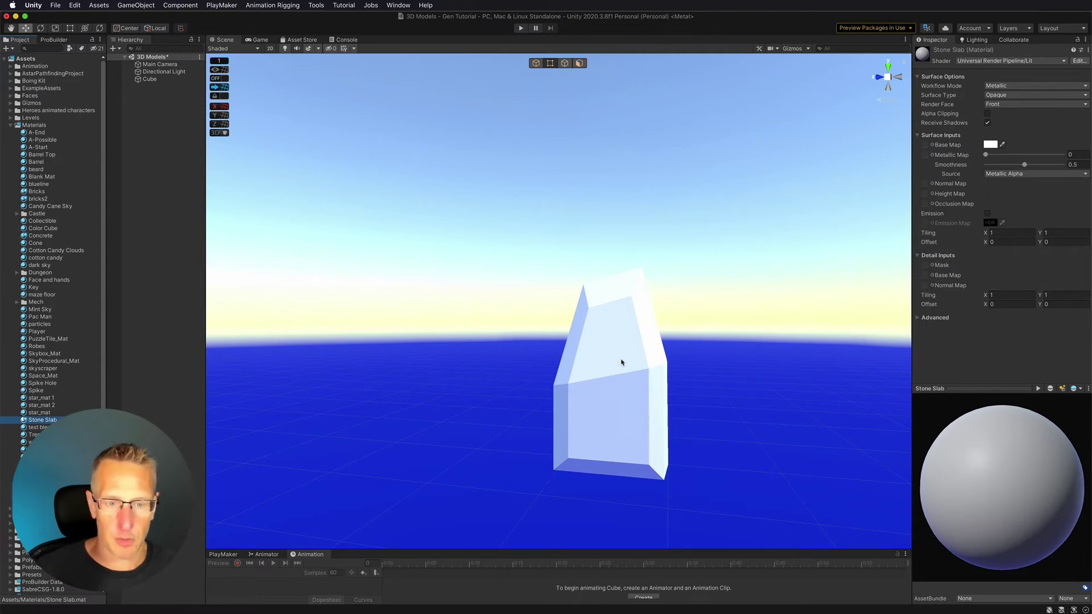
{"action": "left_click", "coordinate": [53, 39]}
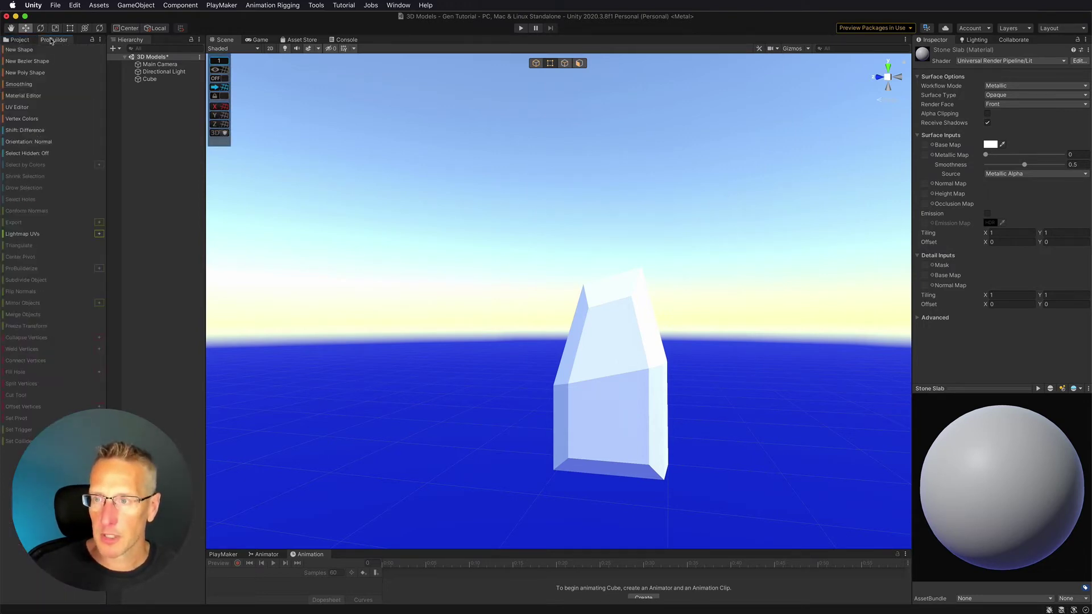
- Open the UV Editor, then shrink and position it beside the slab
{"action": "left_click", "coordinate": [14, 108]}
{"action": "left_click_drag", "start_coordinate": [654, 242], "coordinate": [911, 251]}
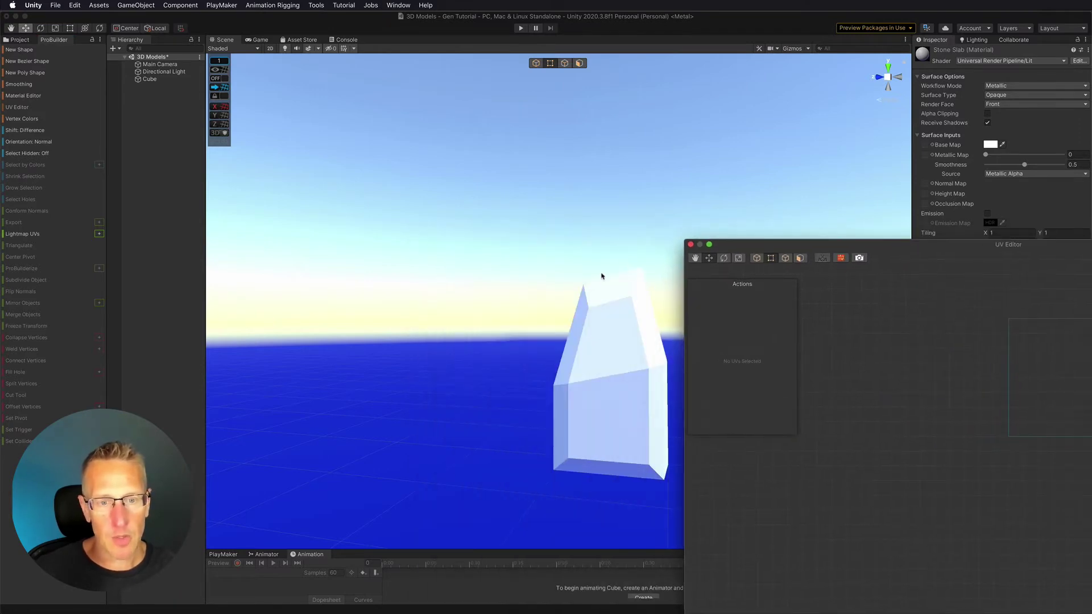
{"action": "middle_click_drag", "start_coordinate": [510, 307], "coordinate": [295, 234]}
{"action": "left_click_drag", "start_coordinate": [955, 246], "coordinate": [708, 165]}
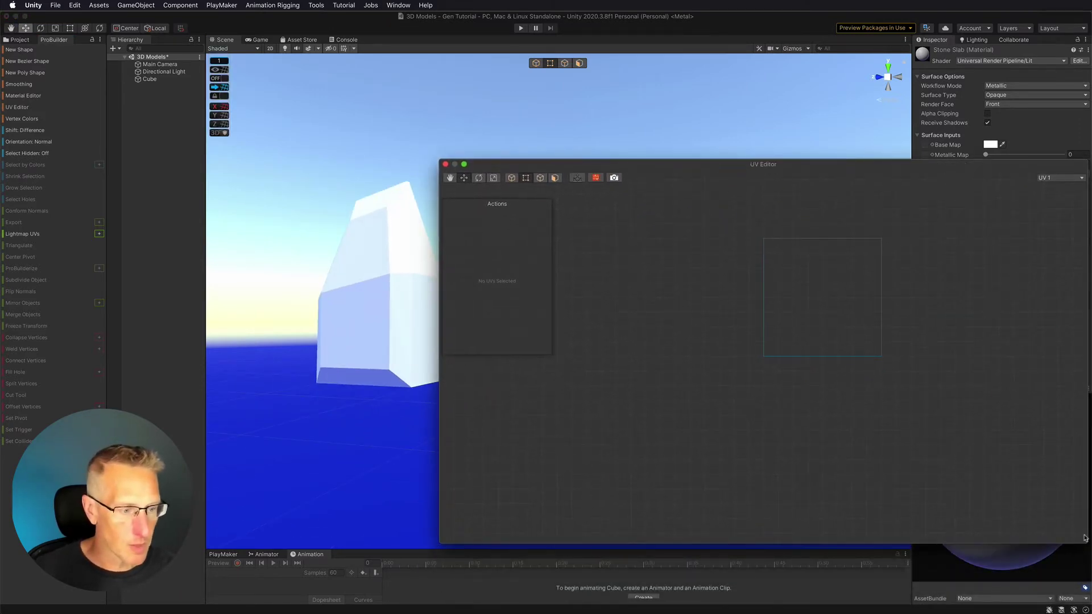
{"action": "left_click_drag", "start_coordinate": [1084, 542], "coordinate": [1007, 584]}
{"action": "left_click_drag", "start_coordinate": [680, 167], "coordinate": [712, 156]}
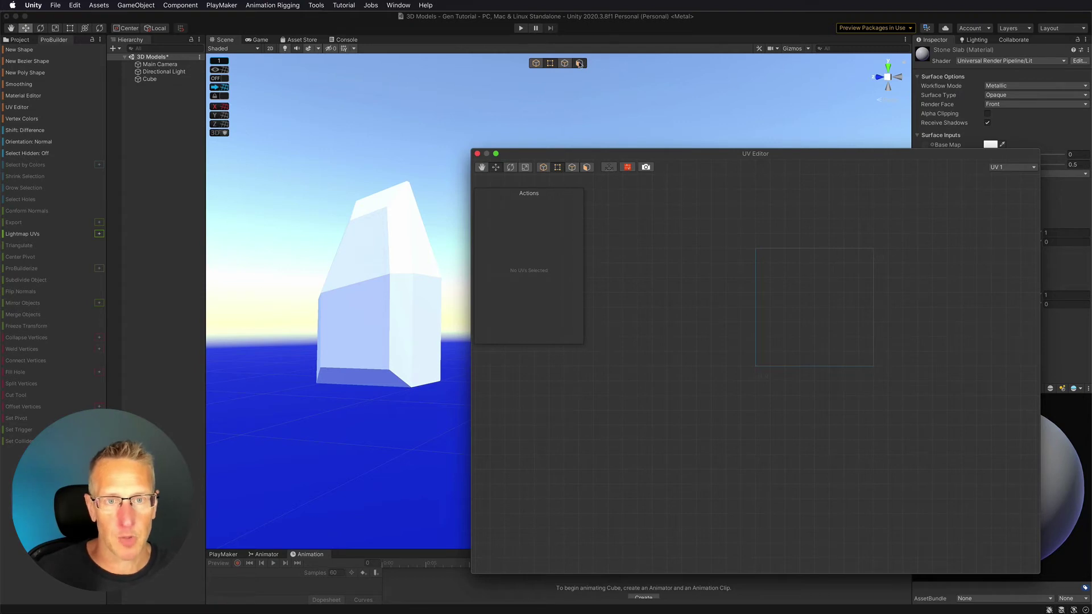
- Select the slab's front faces, box-select all its UVs and convert them to Manual
{"action": "left_click", "coordinate": [578, 63]}
{"action": "left_click", "coordinate": [371, 253]}
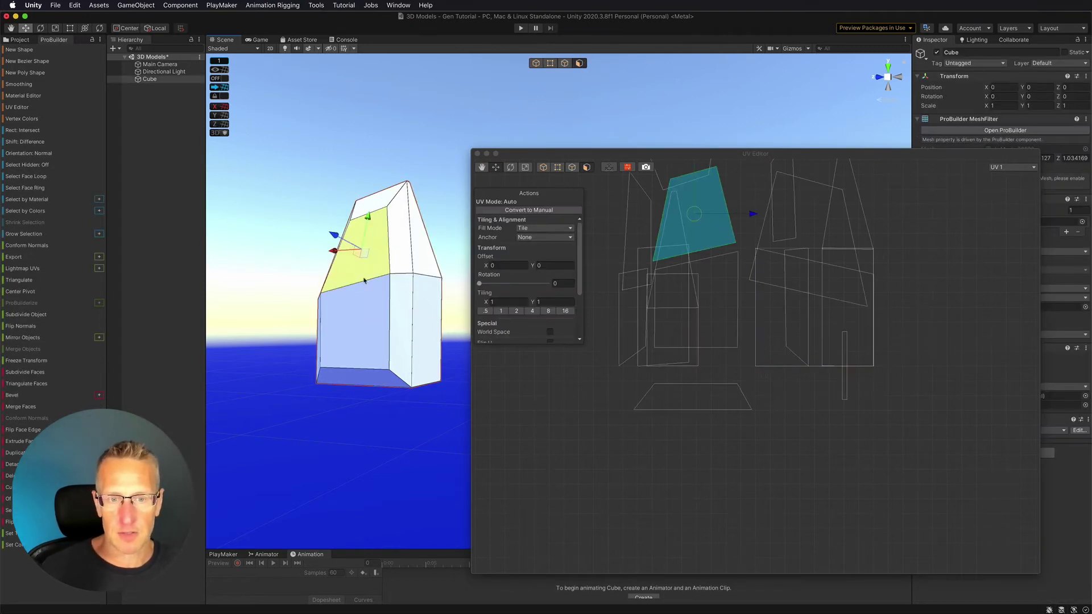
{"action": "left_click", "coordinate": [361, 344], "text": "shift"}
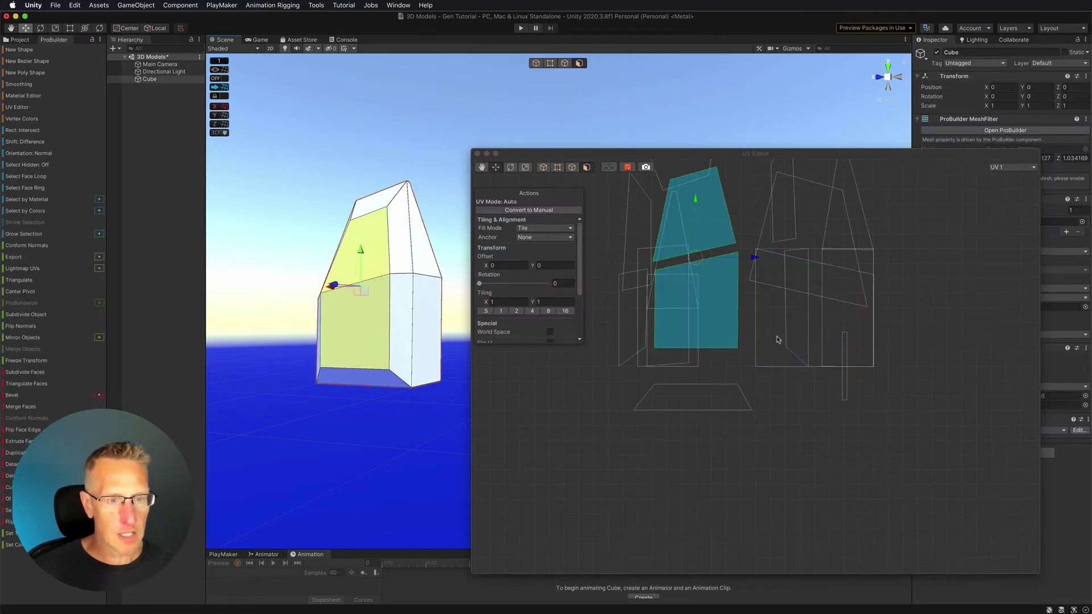
{"action": "middle_click_drag", "start_coordinate": [776, 328], "coordinate": [801, 428]}
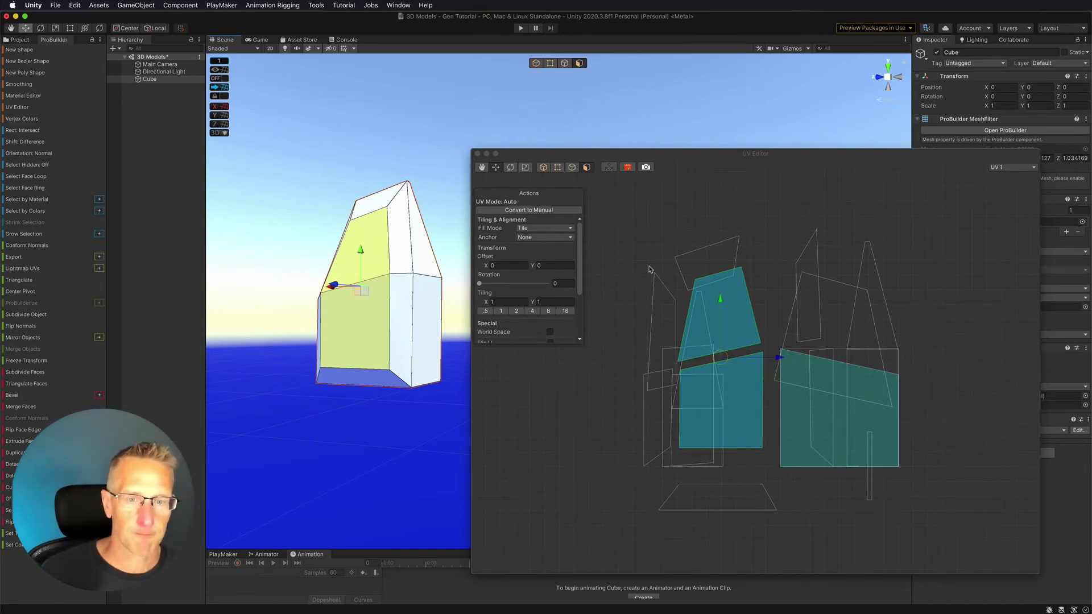
{"action": "left_click", "coordinate": [965, 567]}
{"action": "left_click_drag", "start_coordinate": [965, 567], "coordinate": [640, 213]}
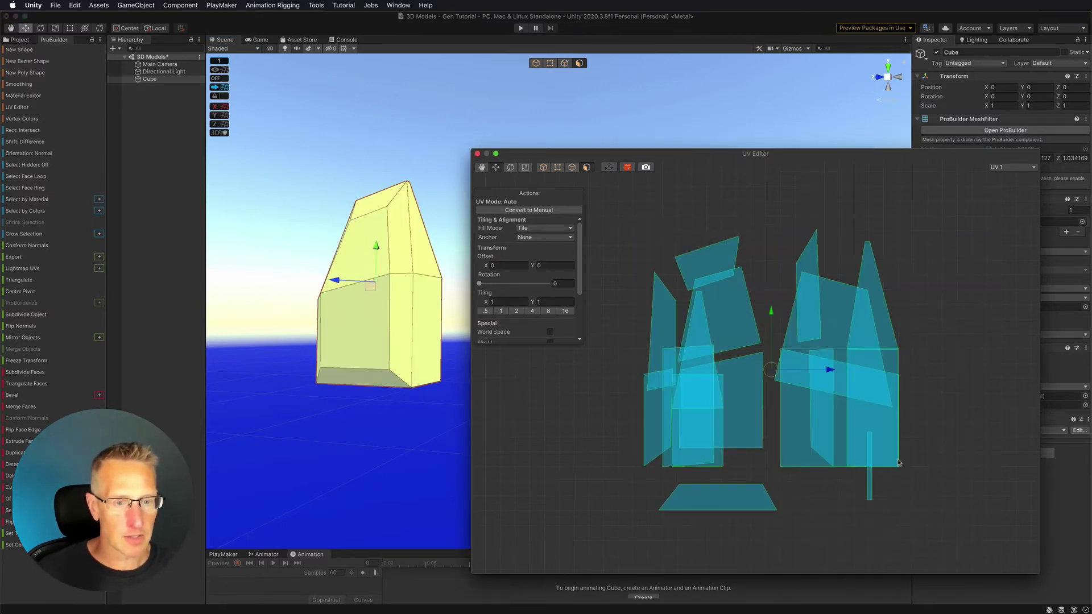
{"action": "left_click", "coordinate": [530, 210]}
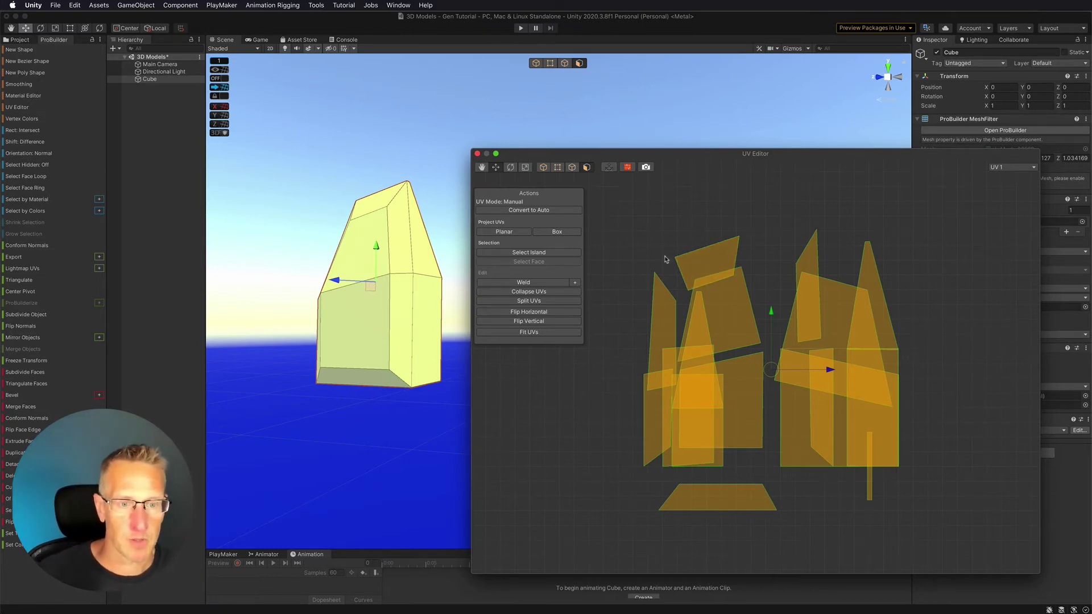
- Select the slab's front, strip, top, bottom and both left side faces
{"action": "left_click", "coordinate": [661, 254]}
{"action": "left_click", "coordinate": [369, 263]}
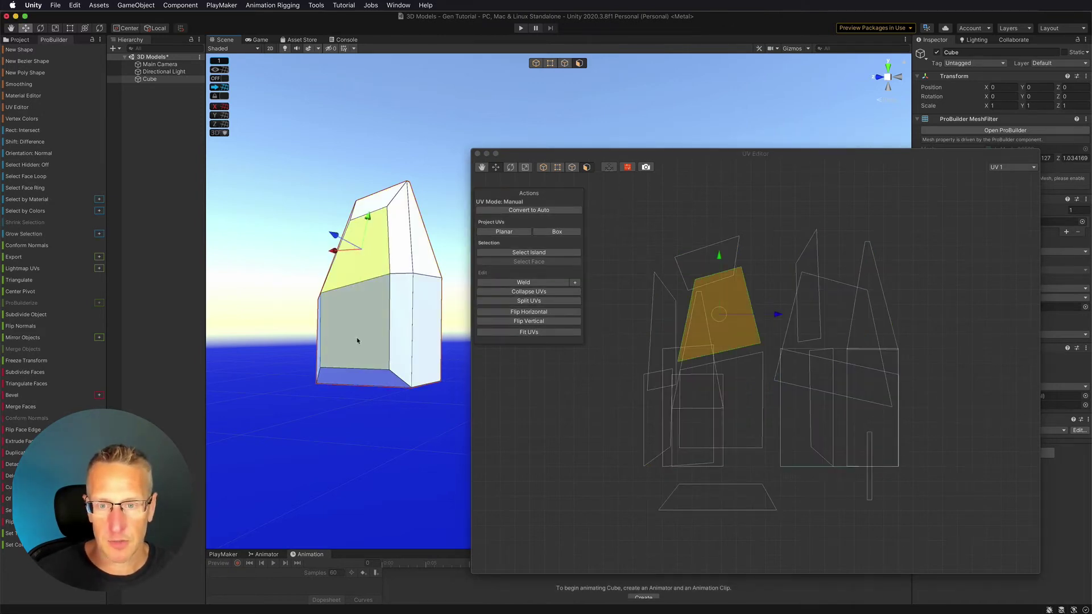
{"action": "left_click", "coordinate": [377, 340], "text": "shift"}
{"action": "left_click", "coordinate": [400, 330], "text": "shift"}
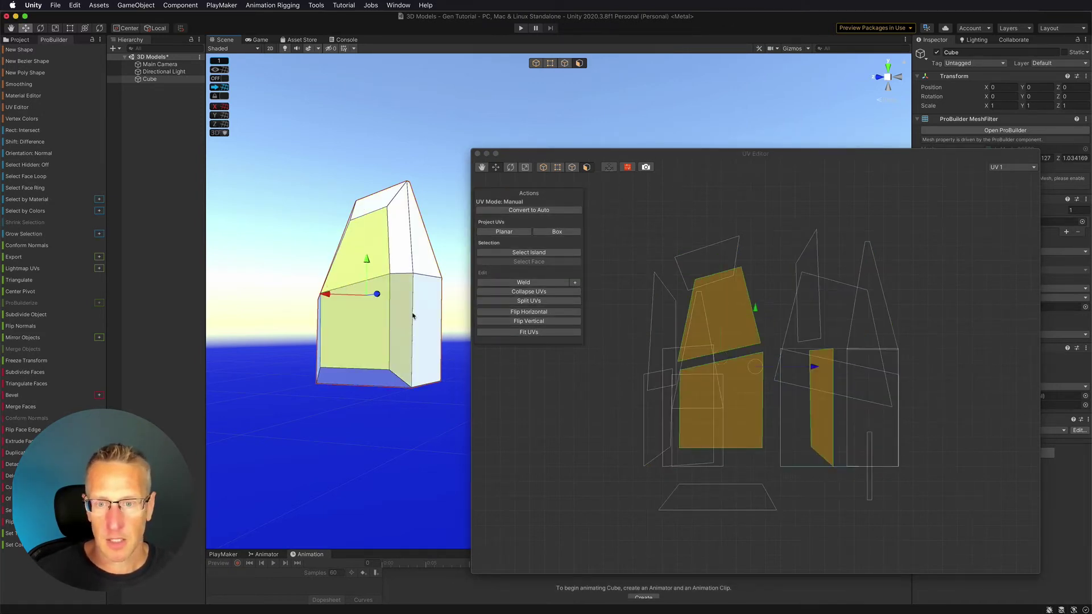
{"action": "left_click", "coordinate": [399, 233], "text": "shift"}
{"action": "left_click", "coordinate": [379, 195], "text": "shift"}
{"action": "left_click", "coordinate": [347, 378], "text": "shift"}
{"action": "left_click_drag", "start_coordinate": [348, 381], "coordinate": [463, 378], "text": "alt"}
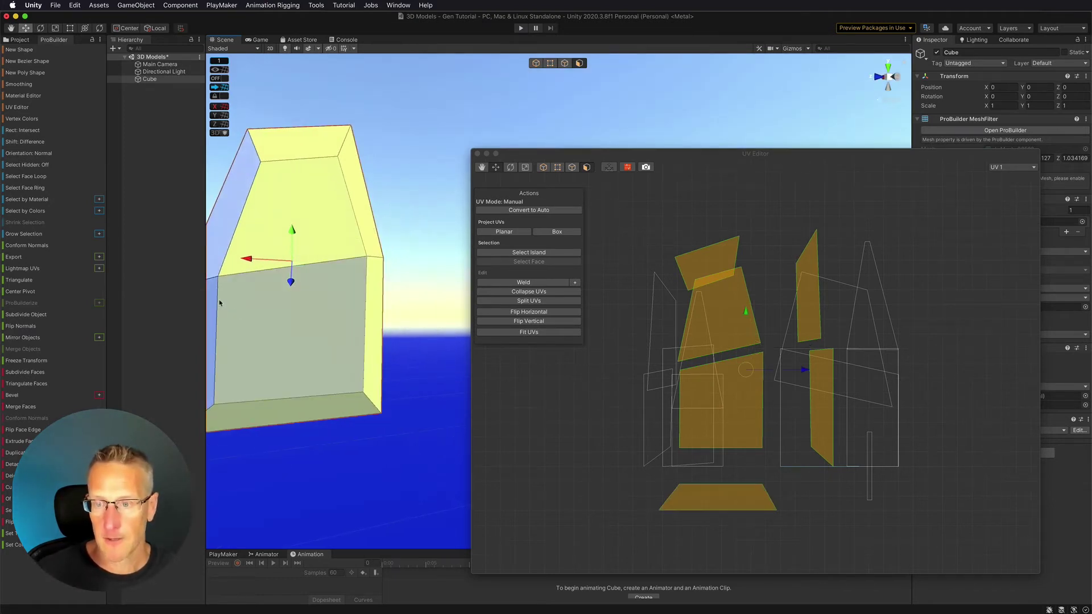
{"action": "left_click", "coordinate": [215, 300], "text": "shift"}
{"action": "left_click", "coordinate": [226, 202], "text": "shift"}
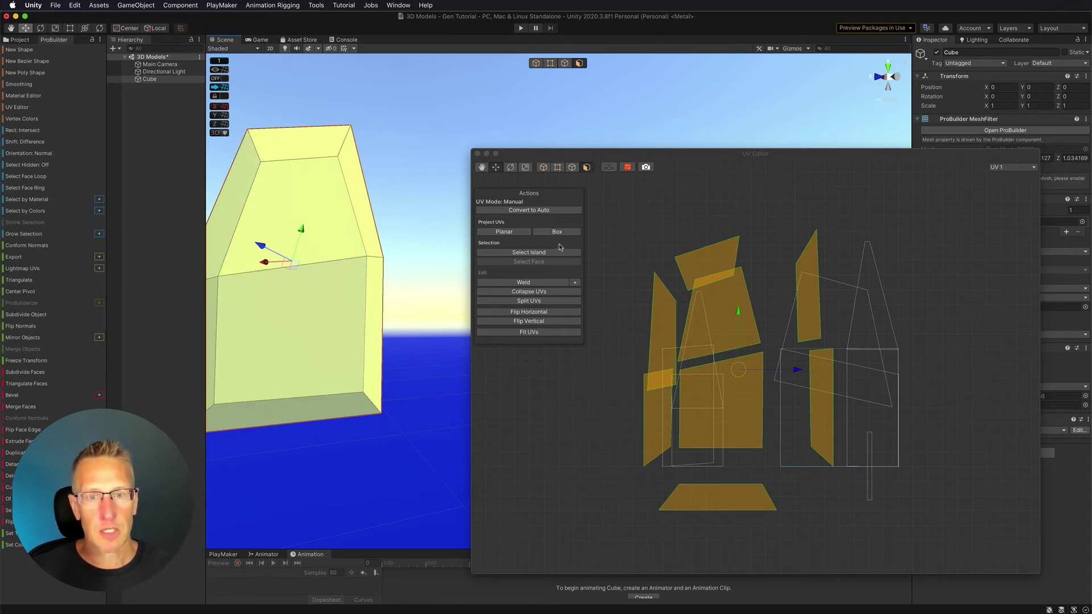
- Planar-project them into one island, nudge it, and fit it to the 0–1 square
{"action": "left_click", "coordinate": [502, 231]}
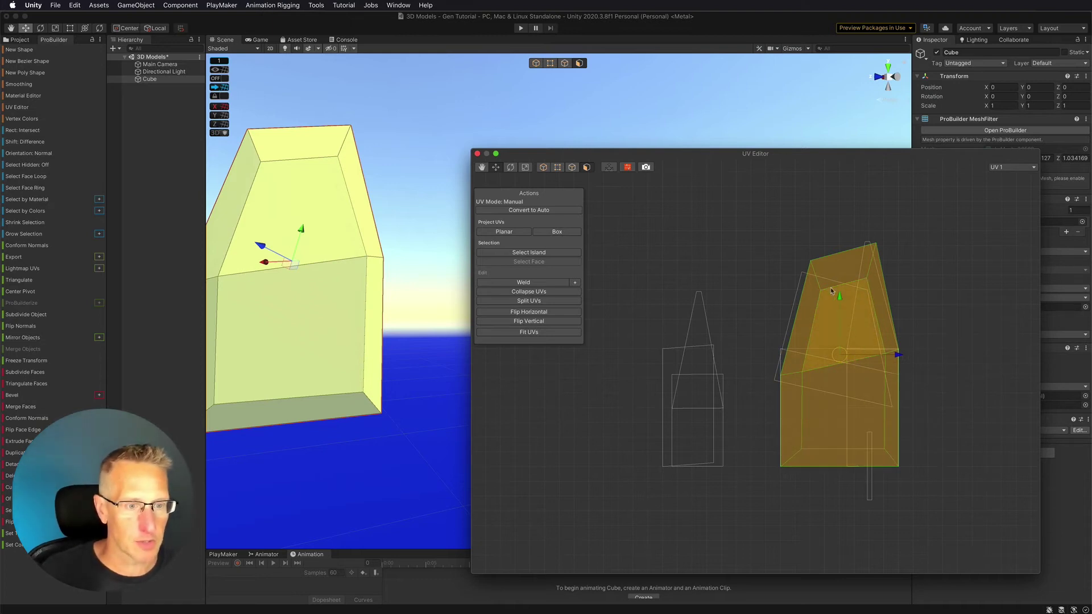
{"action": "left_click_drag", "start_coordinate": [839, 298], "coordinate": [777, 300]}
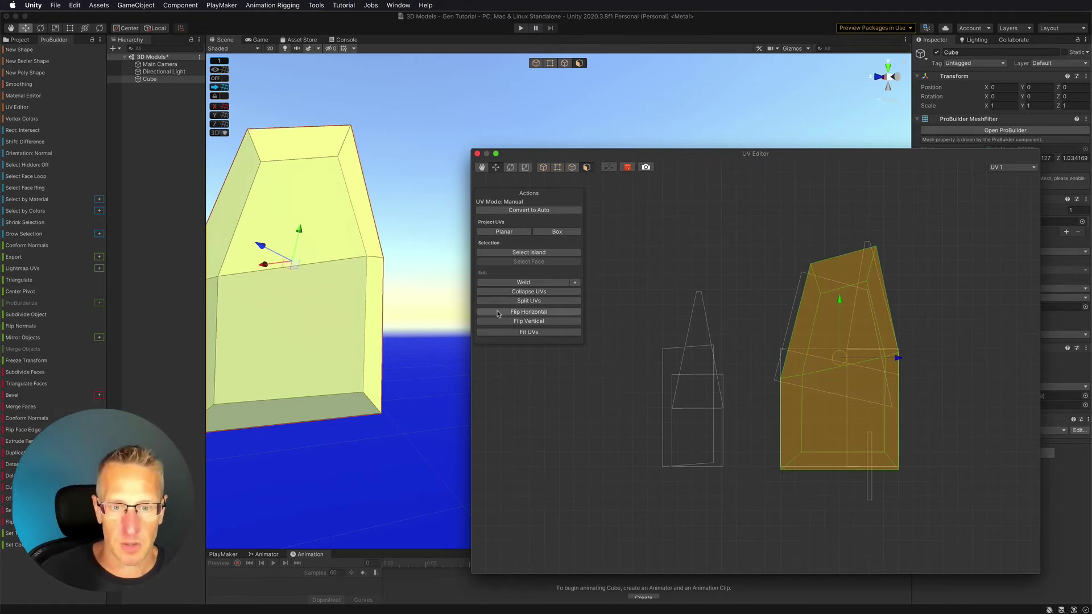
{"action": "left_click", "coordinate": [528, 332]}
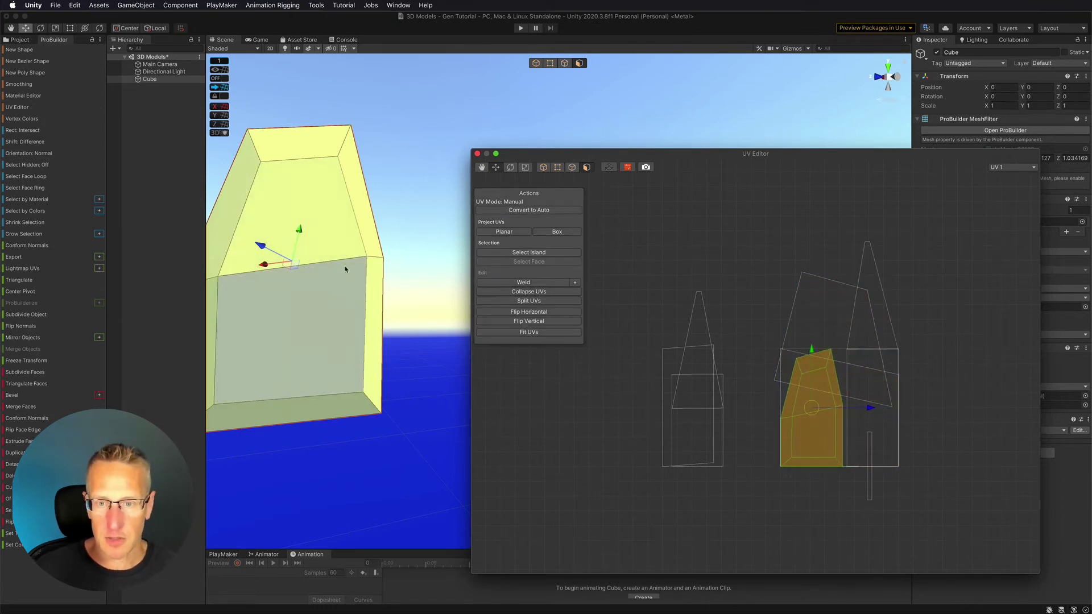
- Planar-project the slab's two right faces, fit them to the square, and shift the strip right
{"action": "key", "text": "f"}
{"action": "left_click_drag", "start_coordinate": [407, 280], "coordinate": [359, 221], "text": "alt"}
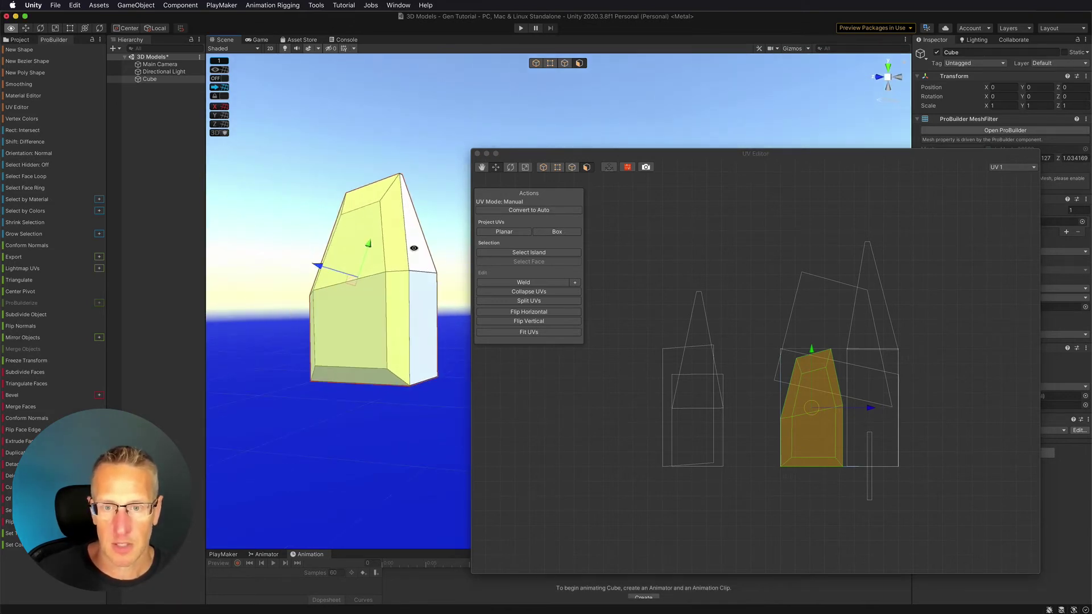
{"action": "left_click", "coordinate": [416, 254]}
{"action": "left_click", "coordinate": [423, 318], "text": "shift"}
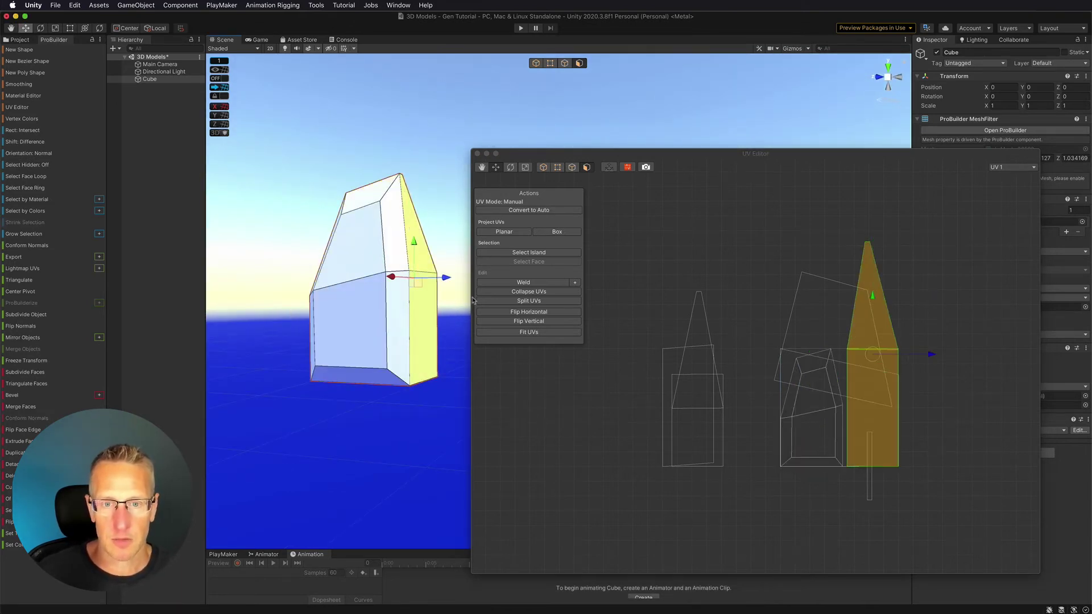
{"action": "left_click", "coordinate": [513, 231]}
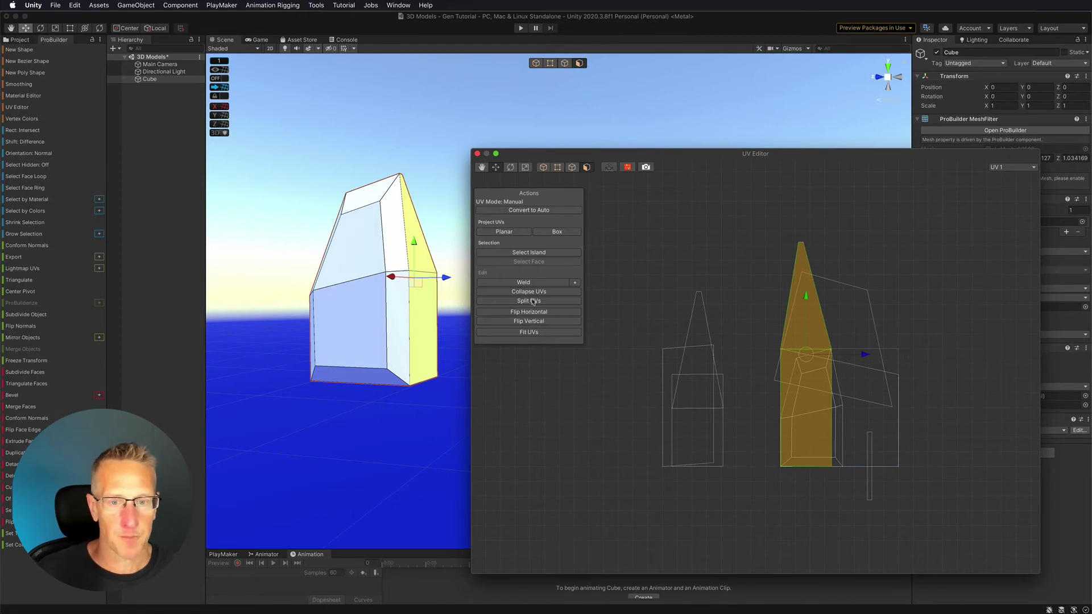
{"action": "left_click", "coordinate": [526, 334]}
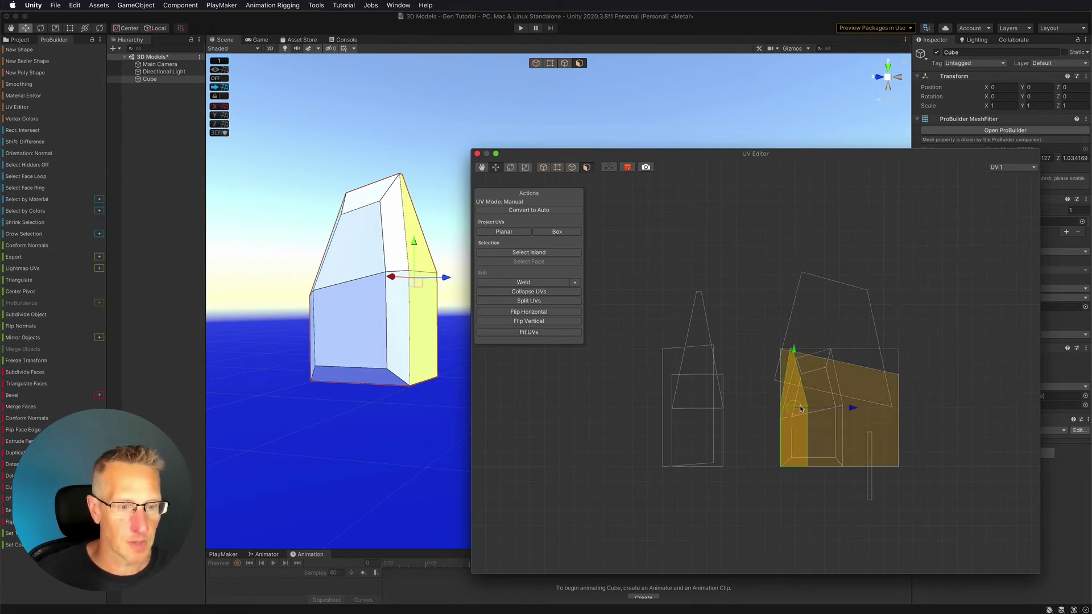
{"action": "left_click_drag", "start_coordinate": [798, 407], "coordinate": [862, 410]}
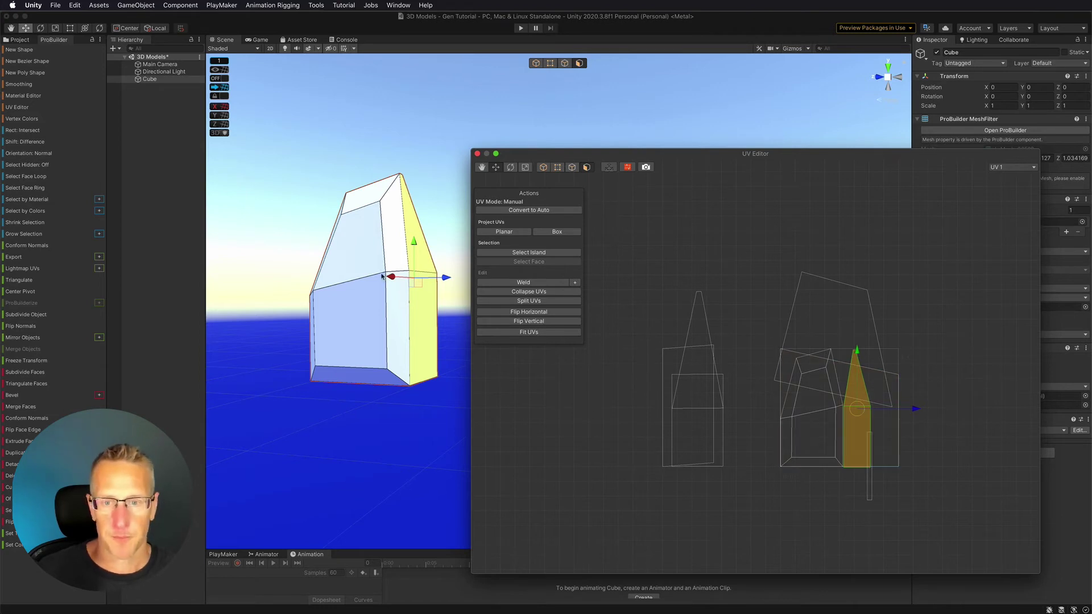
- Planar-project the spike's top and side faces, fit them, and move that island right
{"action": "key", "text": "w"}
{"action": "right_click_drag", "start_coordinate": [294, 324], "coordinate": [384, 315]}
{"action": "left_click", "coordinate": [384, 315]}
{"action": "left_click", "coordinate": [356, 346], "text": "shift"}
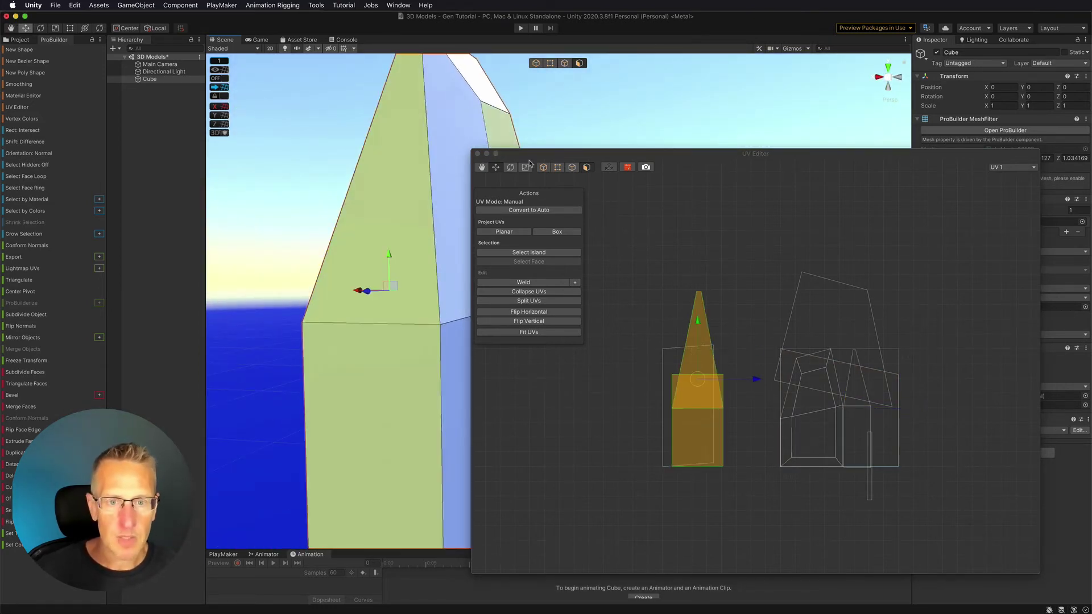
{"action": "left_click", "coordinate": [510, 231]}
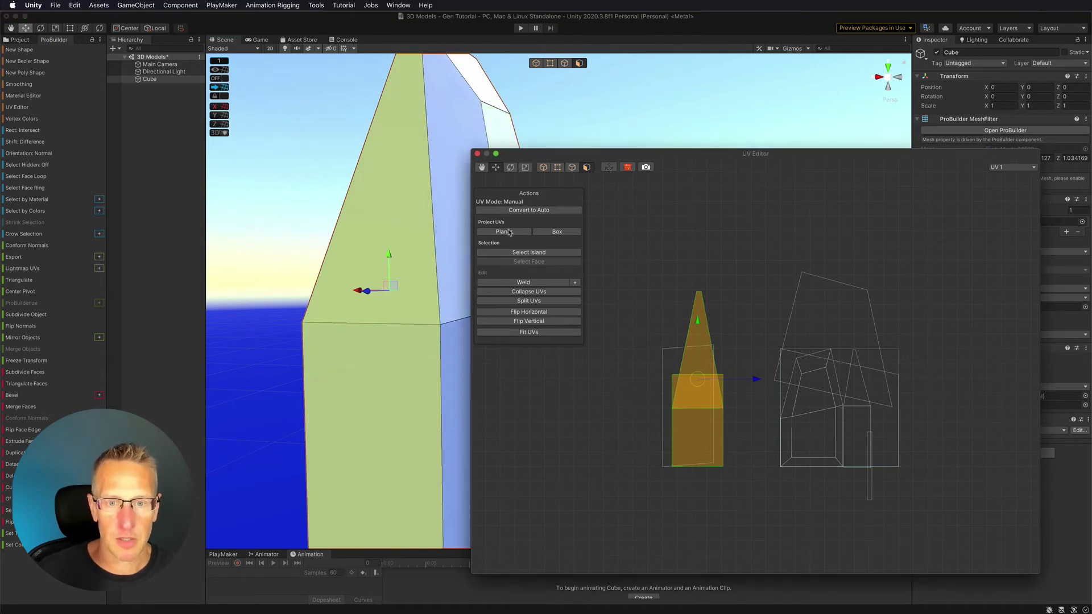
{"action": "left_click", "coordinate": [532, 333]}
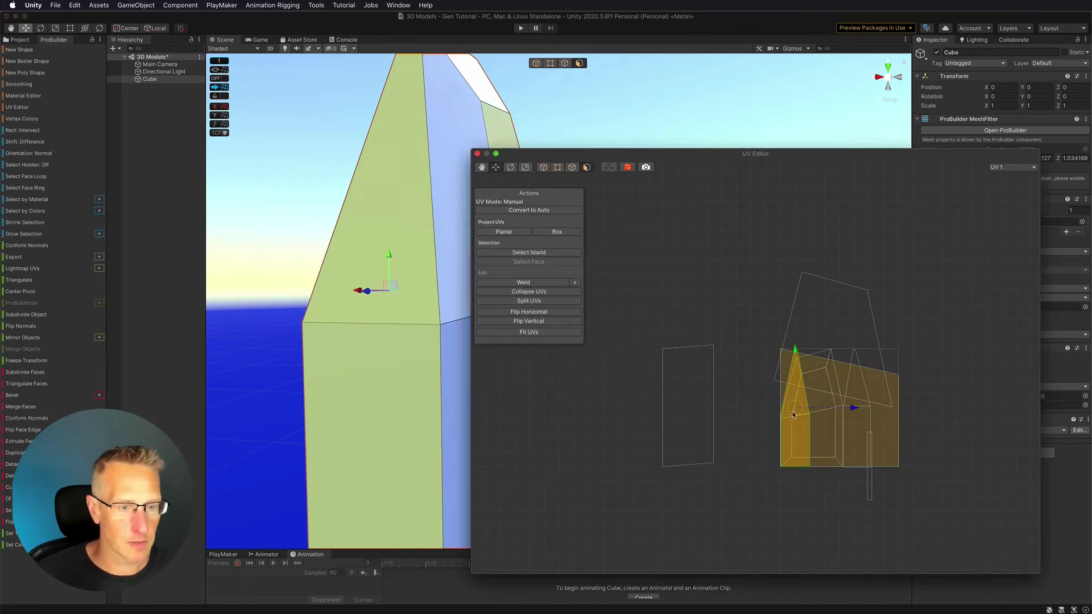
{"action": "left_click_drag", "start_coordinate": [851, 407], "coordinate": [941, 408]}
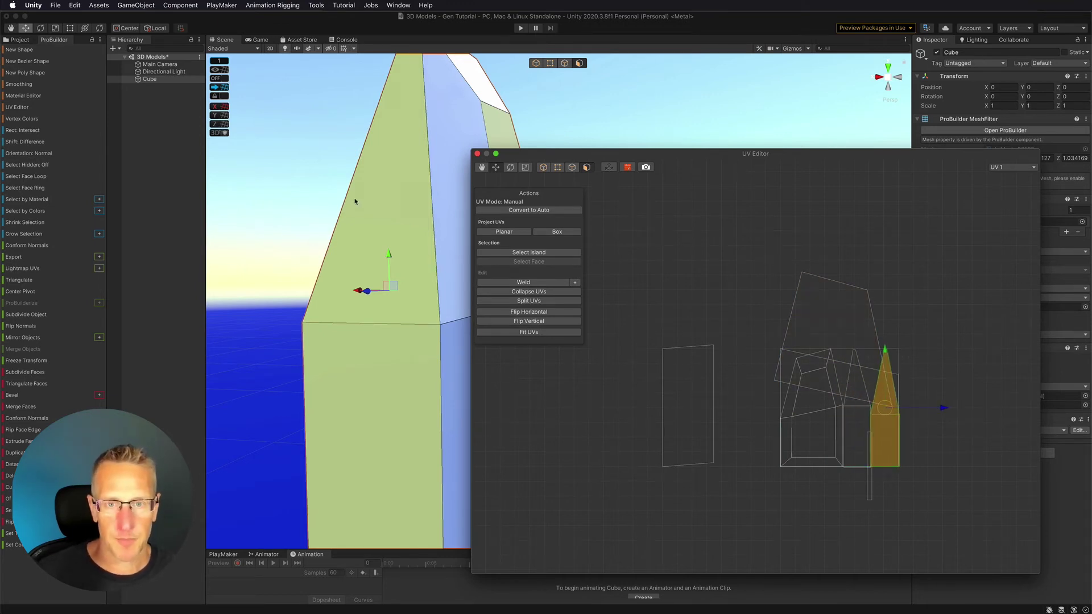
{"action": "left_click_drag", "start_coordinate": [392, 255], "coordinate": [417, 216], "text": "alt"}
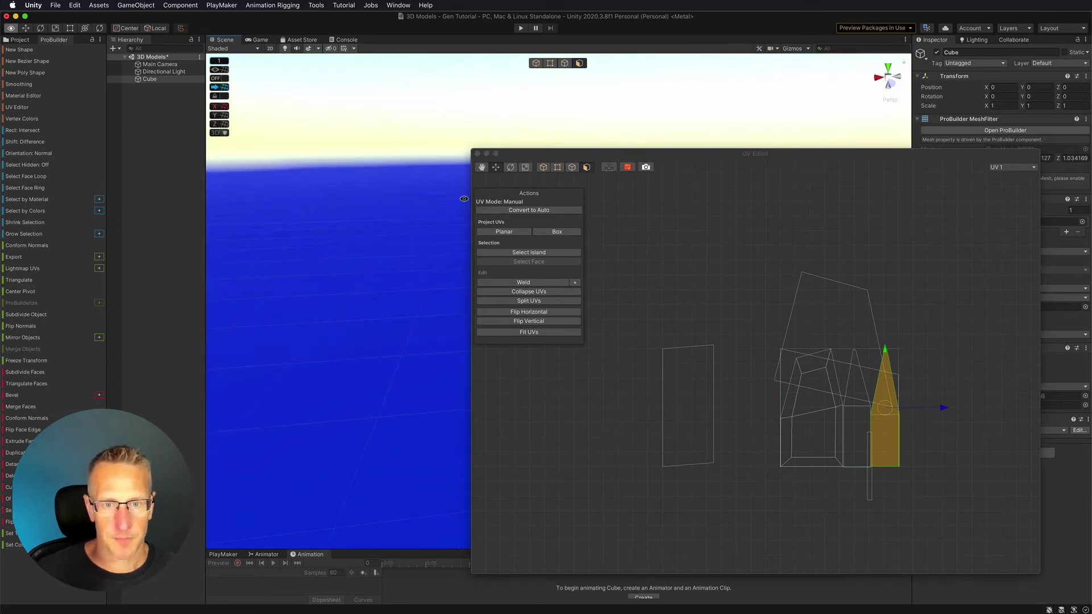
- Select the slab's front and top edge faces and planar-project them into one large island
{"action": "key", "text": "f"}
{"action": "left_click_drag", "start_coordinate": [509, 155], "coordinate": [732, 162]}
{"action": "scroll", "coordinate": [517, 336], "scroll_direction": "down", "scroll_amount": 3}
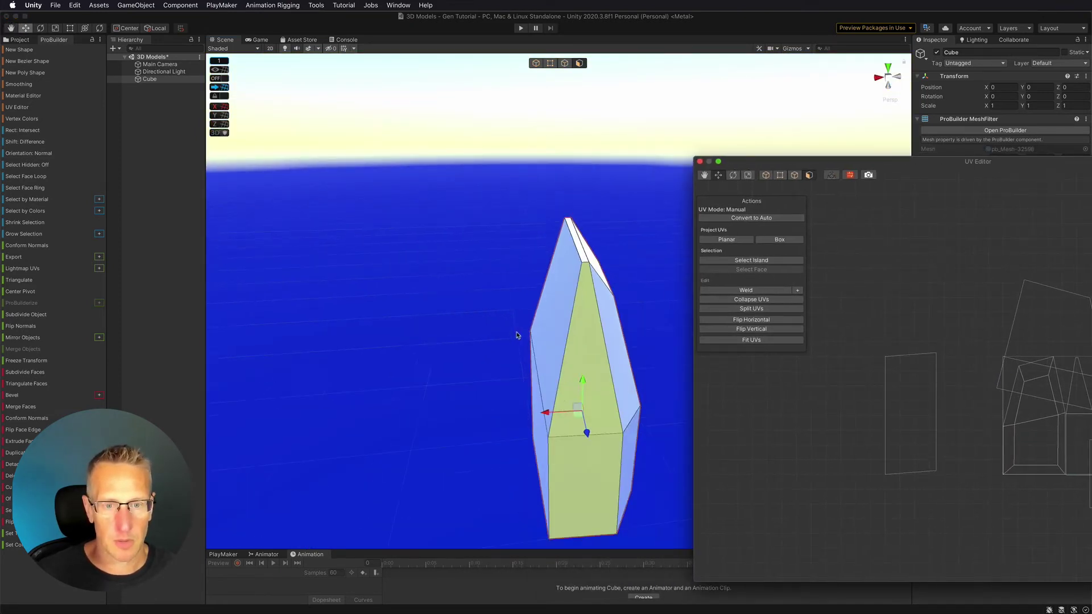
{"action": "left_click", "coordinate": [555, 339]}
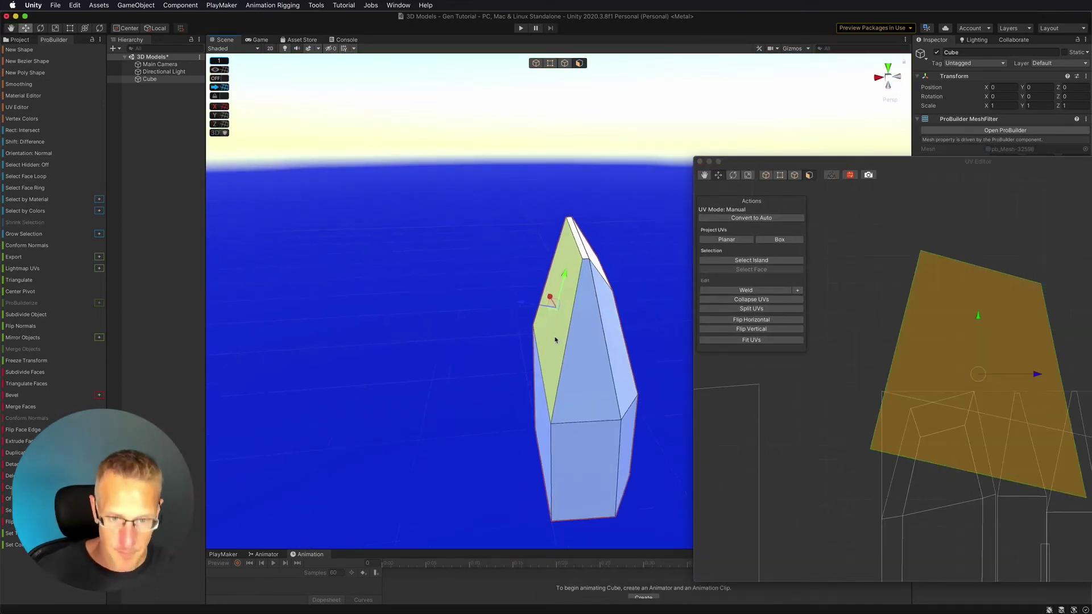
{"action": "scroll", "coordinate": [555, 336], "scroll_direction": "up", "scroll_amount": 2}
{"action": "scroll", "coordinate": [555, 336], "scroll_direction": "down", "scroll_amount": 5}
{"action": "left_click_drag", "start_coordinate": [505, 392], "coordinate": [552, 393]}
{"action": "left_click", "coordinate": [553, 324]}
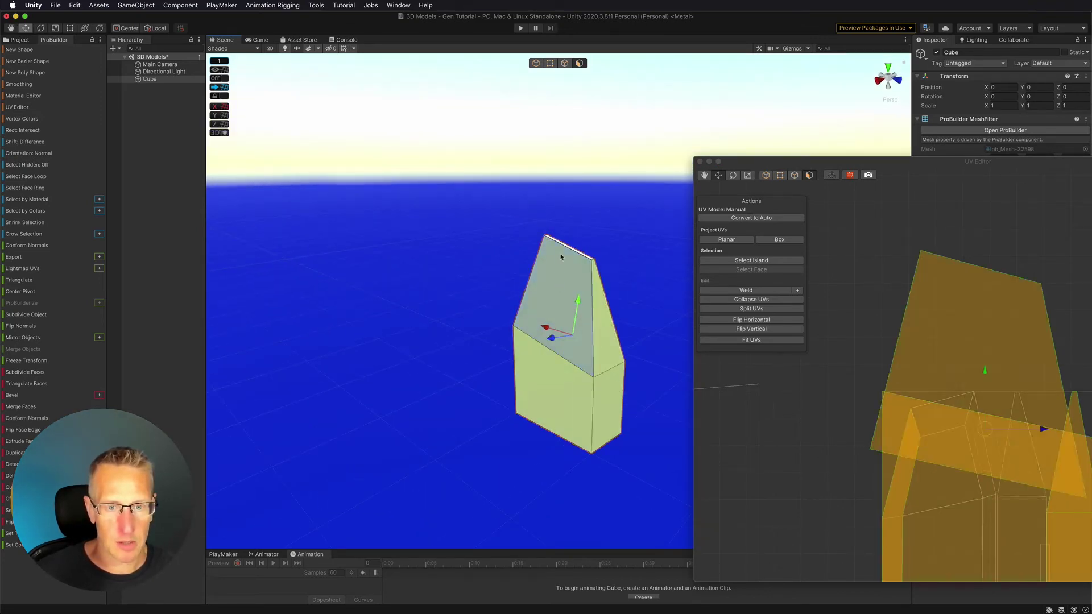
{"action": "left_click", "coordinate": [561, 246], "text": "shift"}
{"action": "left_click", "coordinate": [739, 241]}
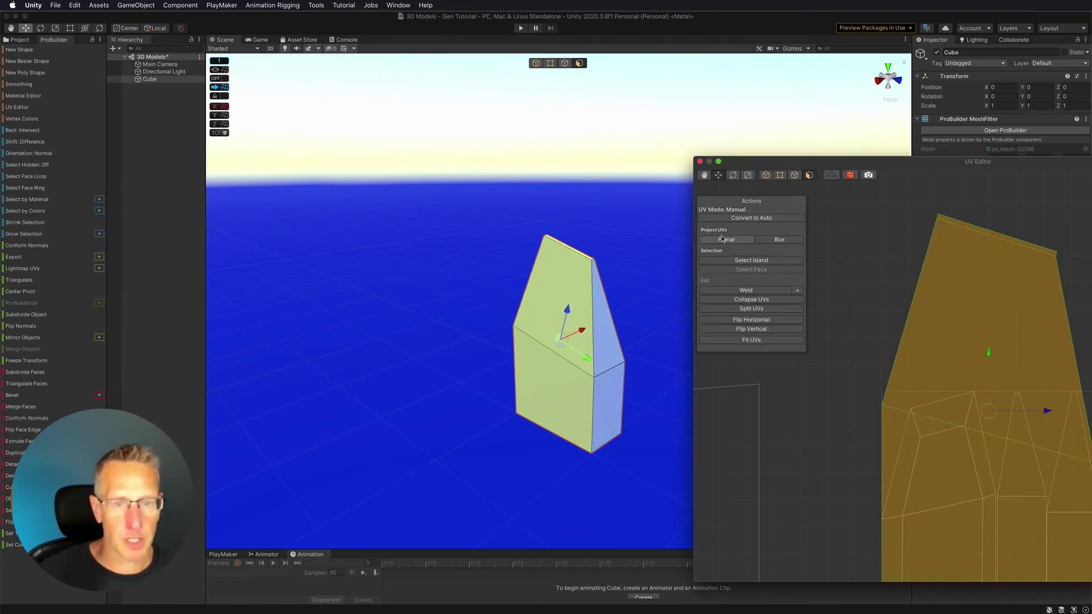